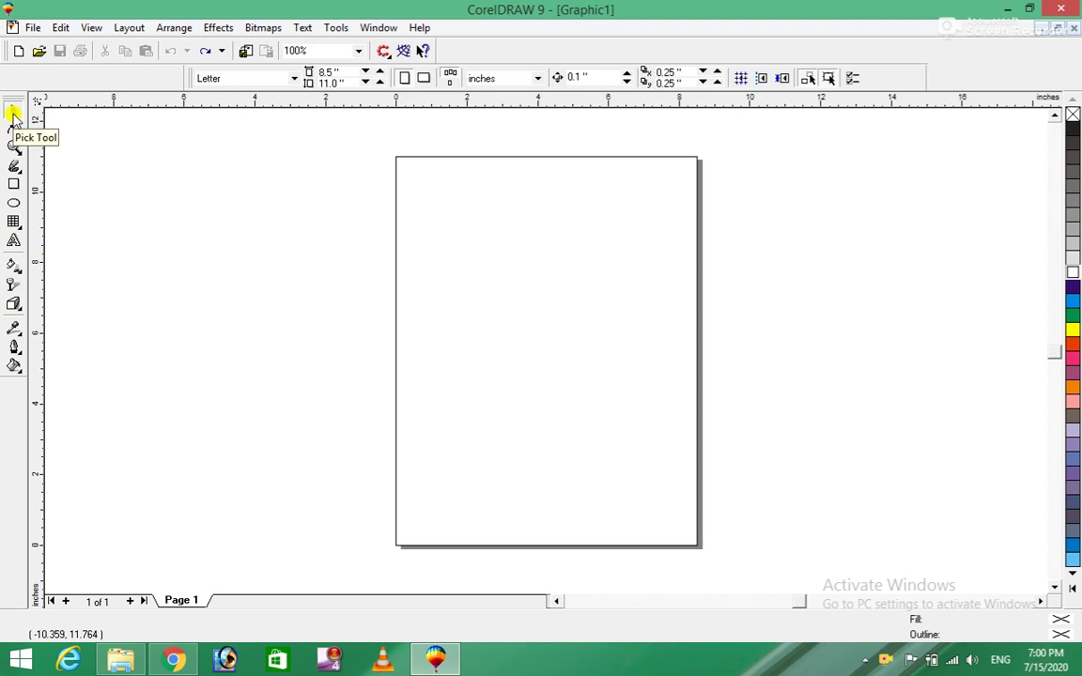
Draw a rectangle about 10.38 by 5.36 inches and move its center to about (0.71, 6.79).
left_click(13, 185)
left_click_drag(248, 254, 617, 445)
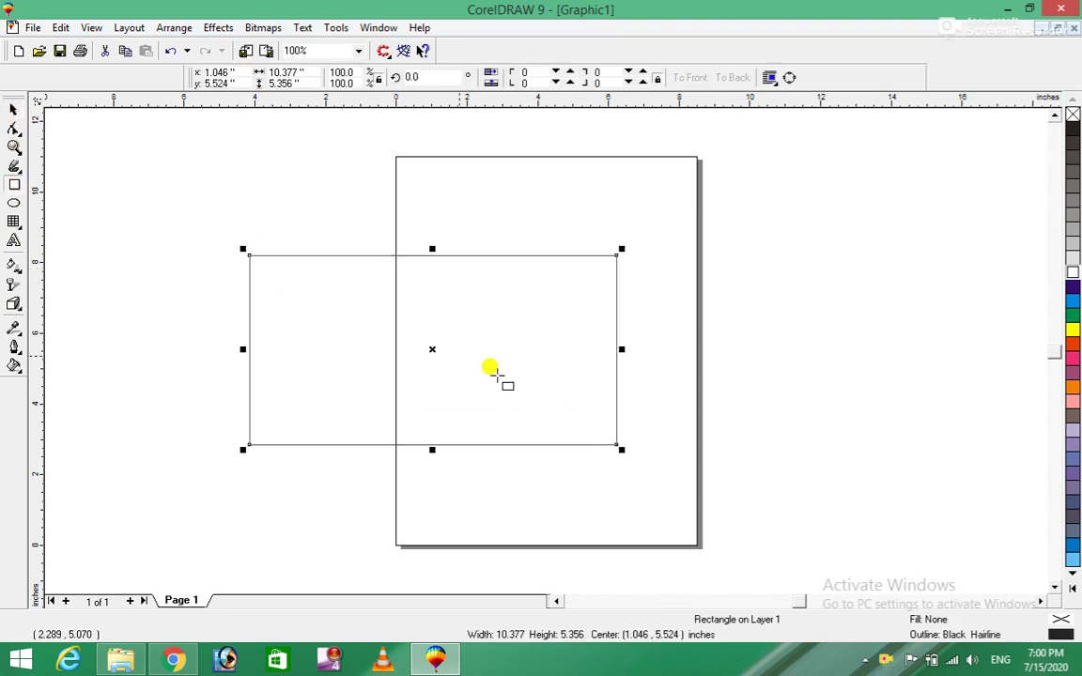
left_click(15, 111)
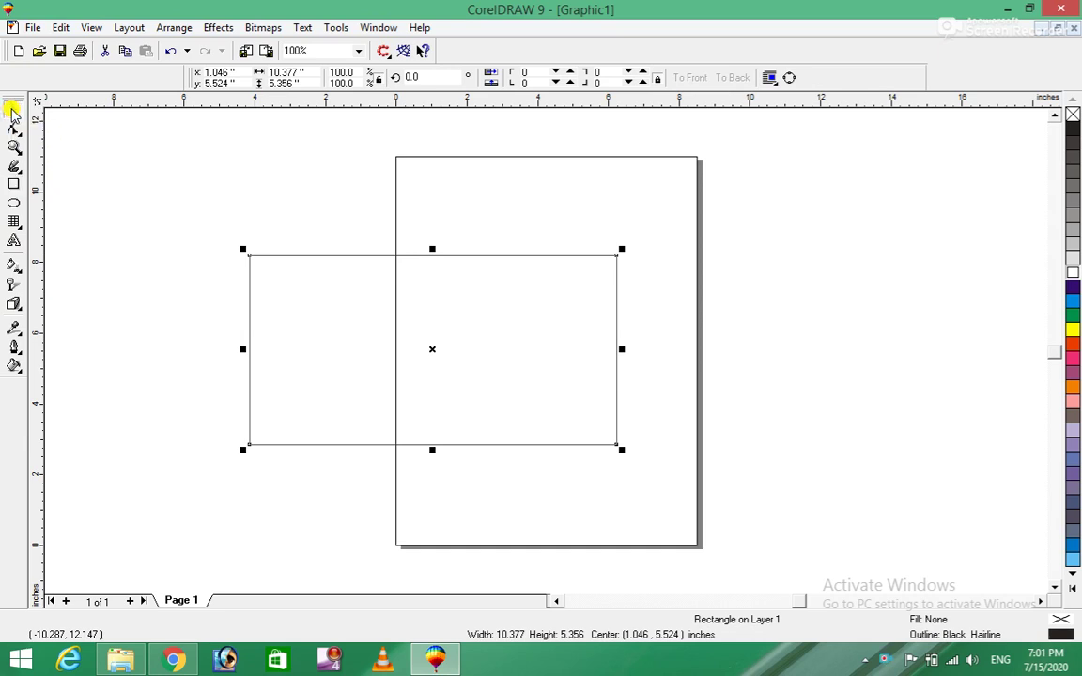
left_click_drag(430, 350, 415, 304)
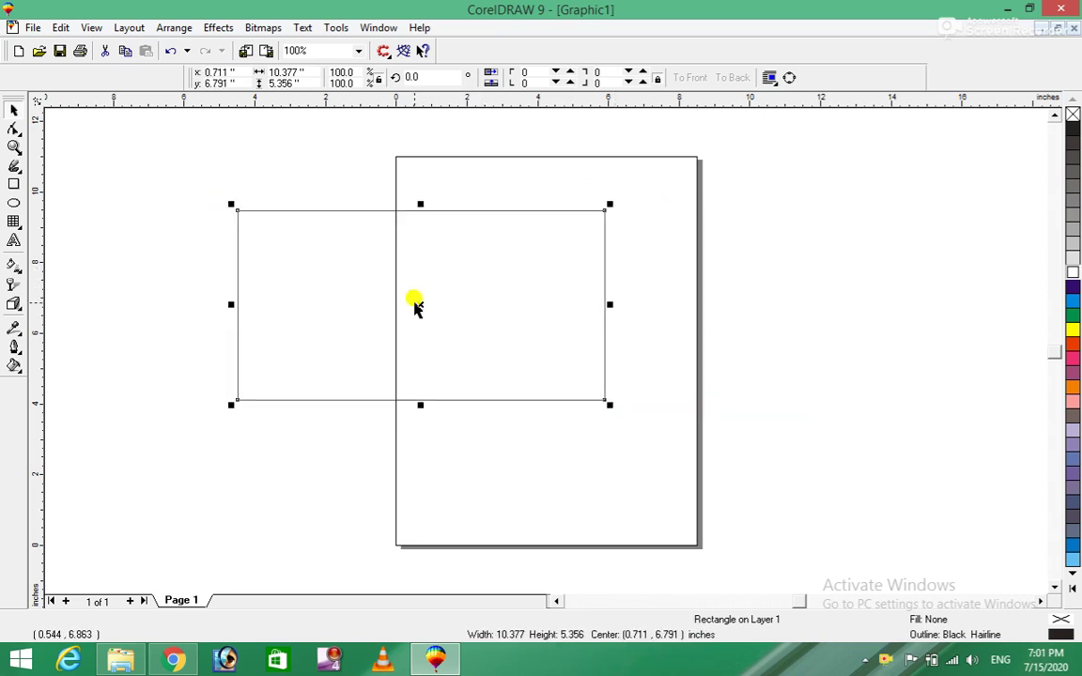
Try rounding all four rectangle corners to 50 with the Shape tool, and undo the rounding.
left_click(21, 134)
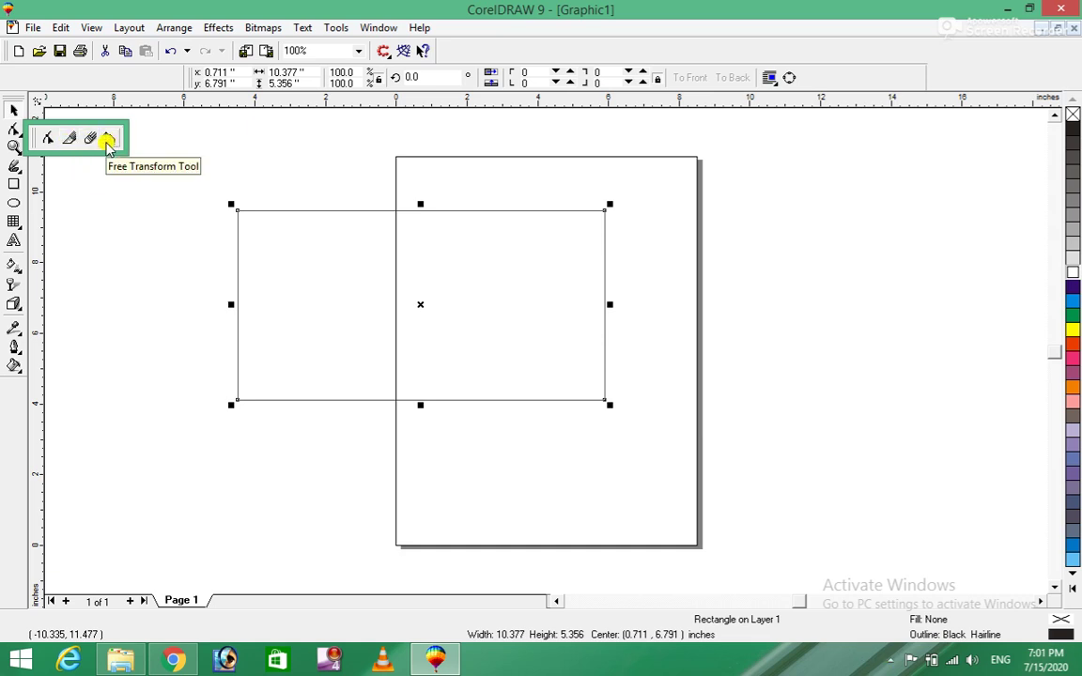
left_click(49, 138)
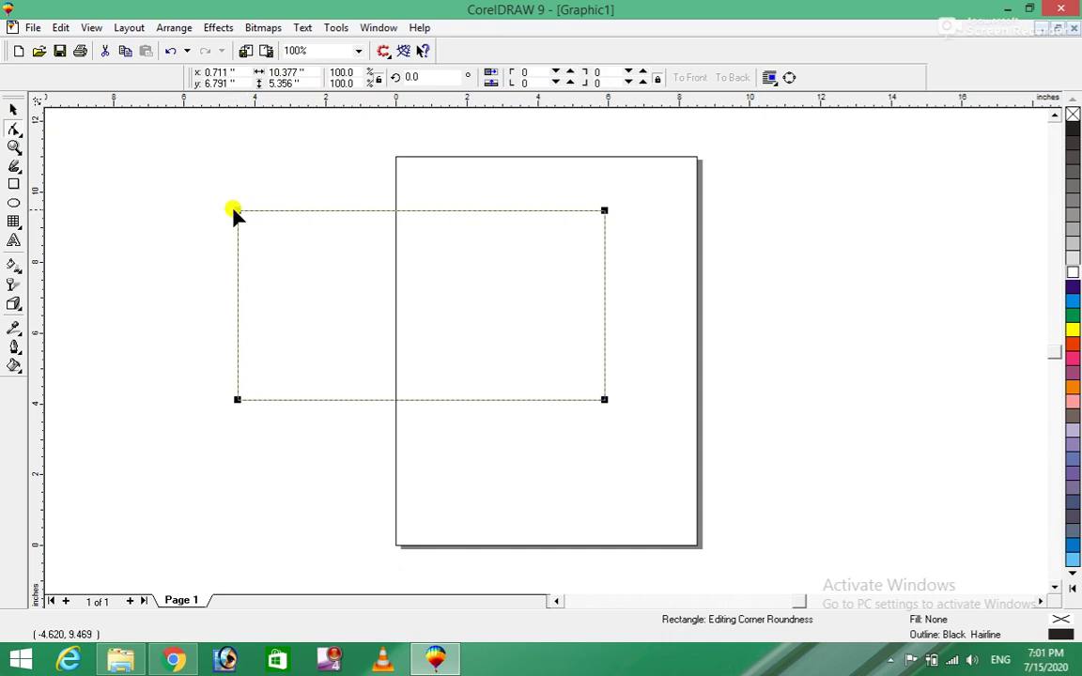
left_click_drag(237, 212, 200, 204)
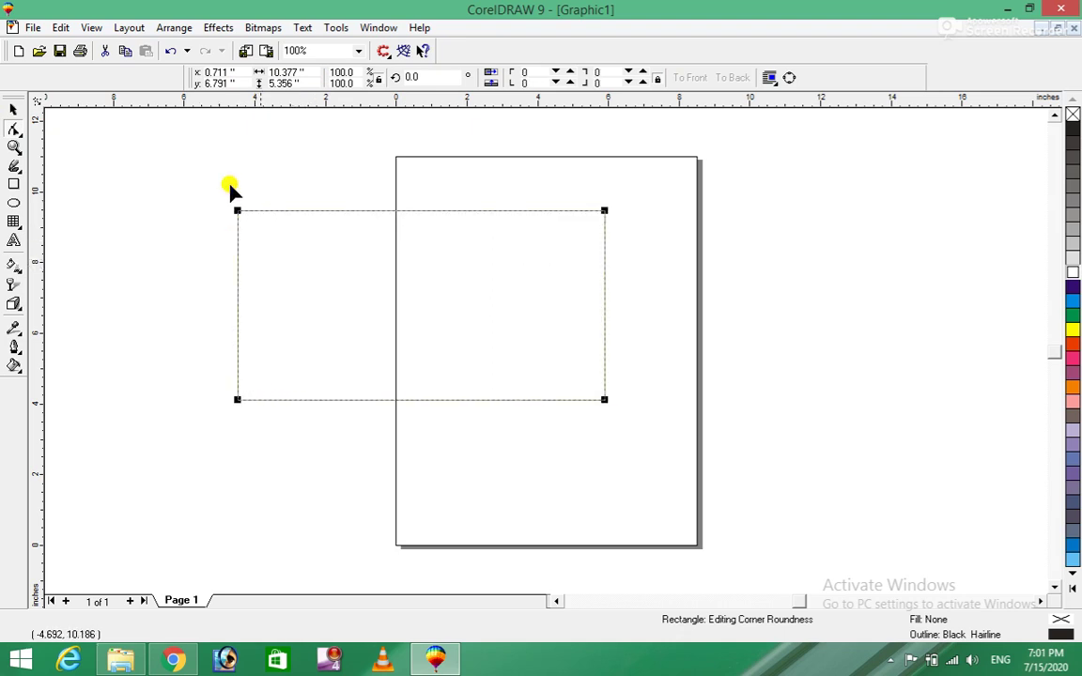
double_click(524, 72)
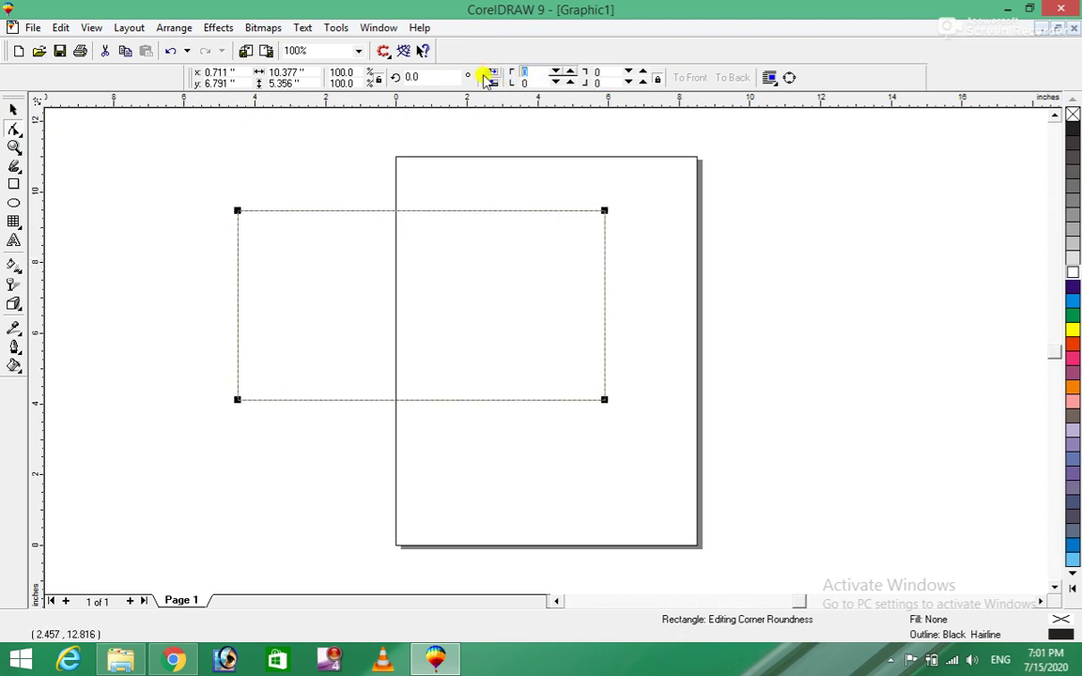
type("1")
key("Return")
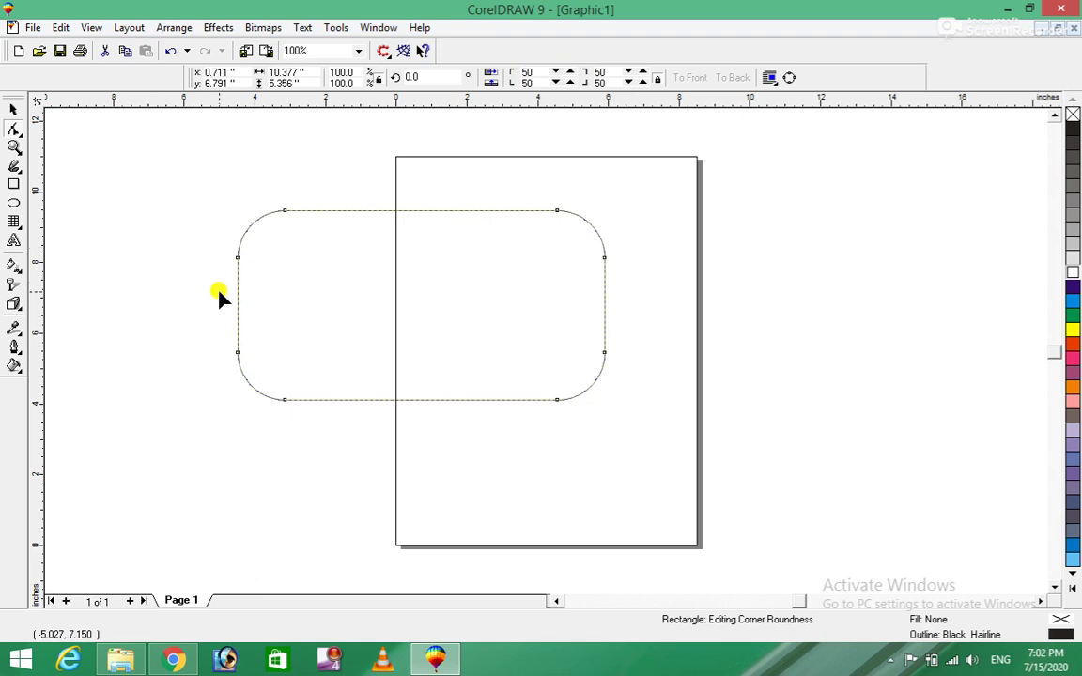
key("ctrl+z")
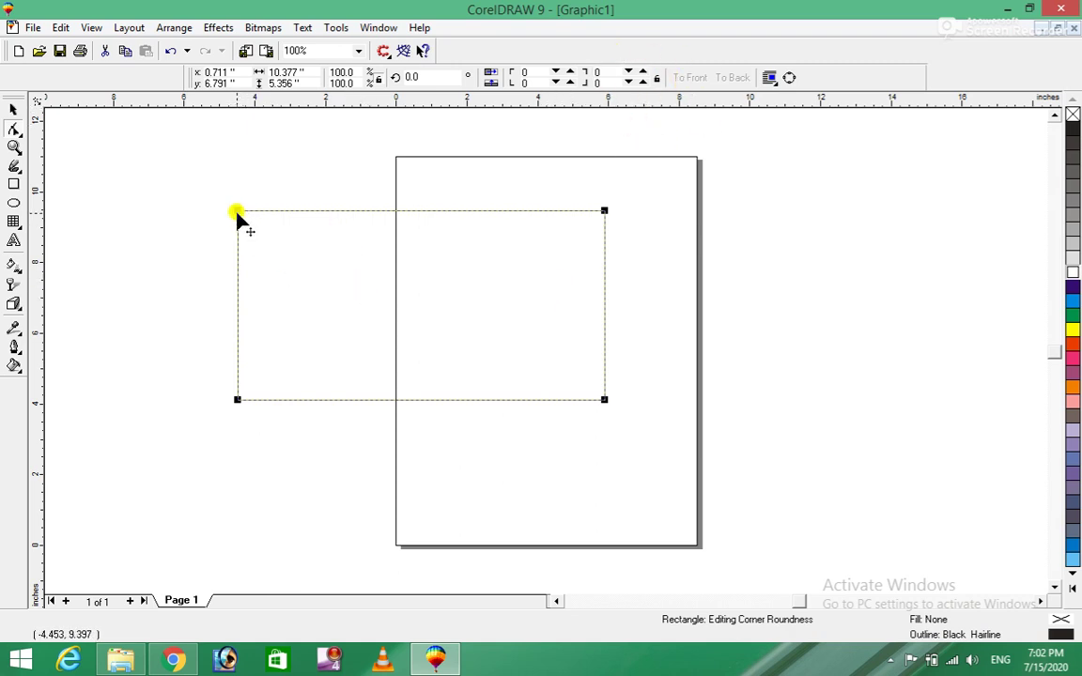
left_click_drag(249, 217, 237, 211)
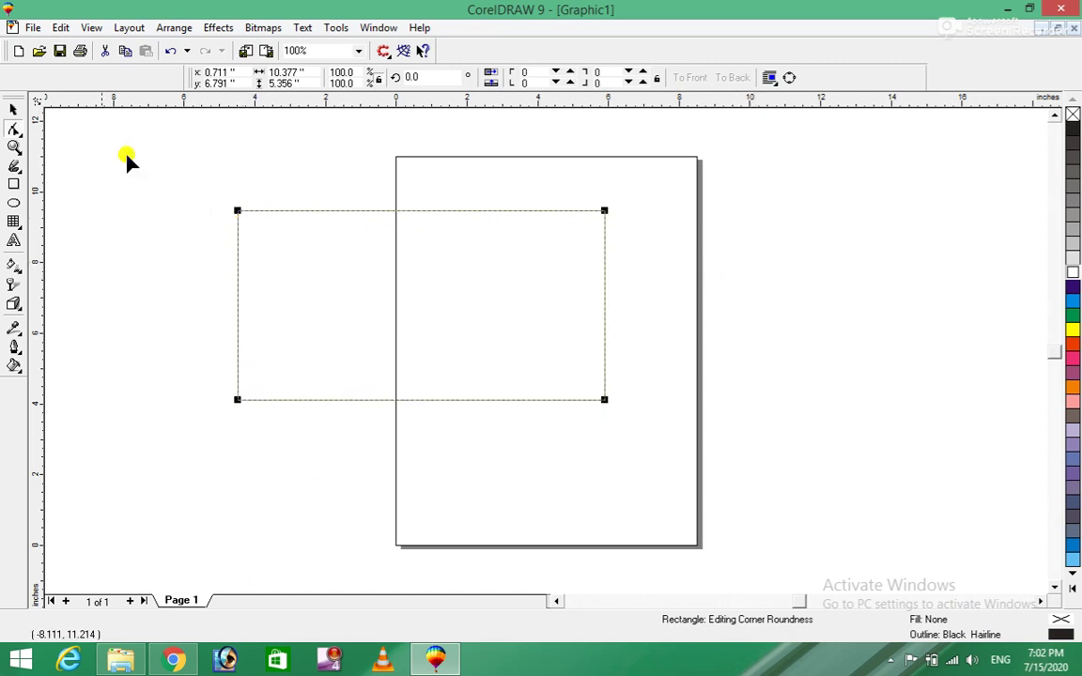
Select the rectangle with the Pick tool and set only its upper-left corner roundness to 40.
left_click(14, 113)
left_click(75, 198)
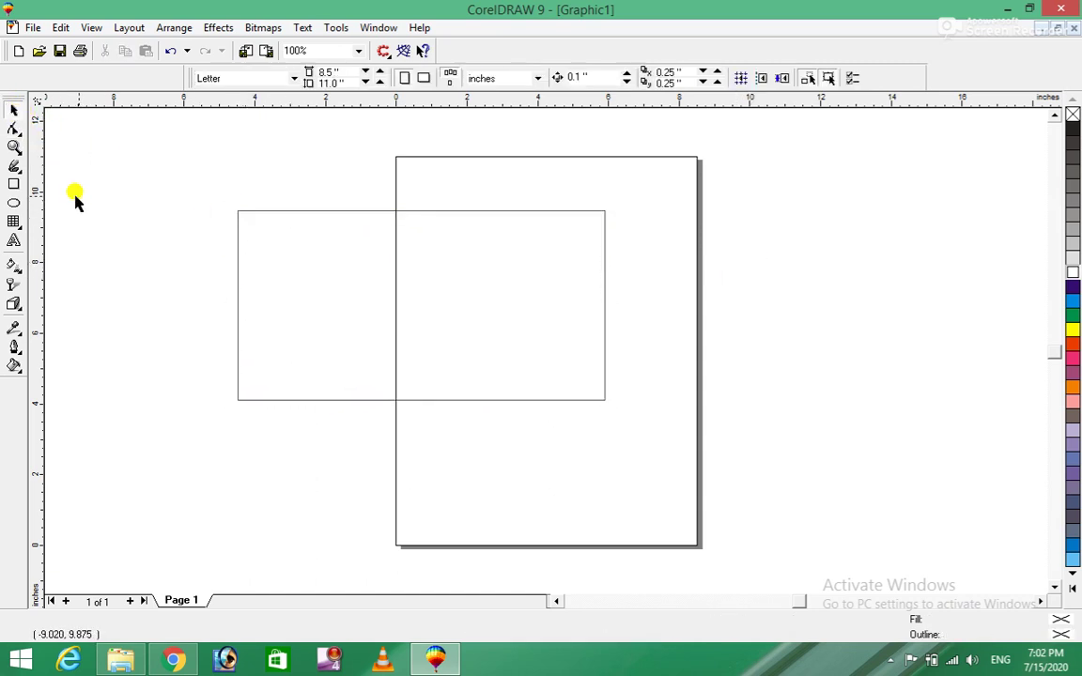
left_click(238, 213)
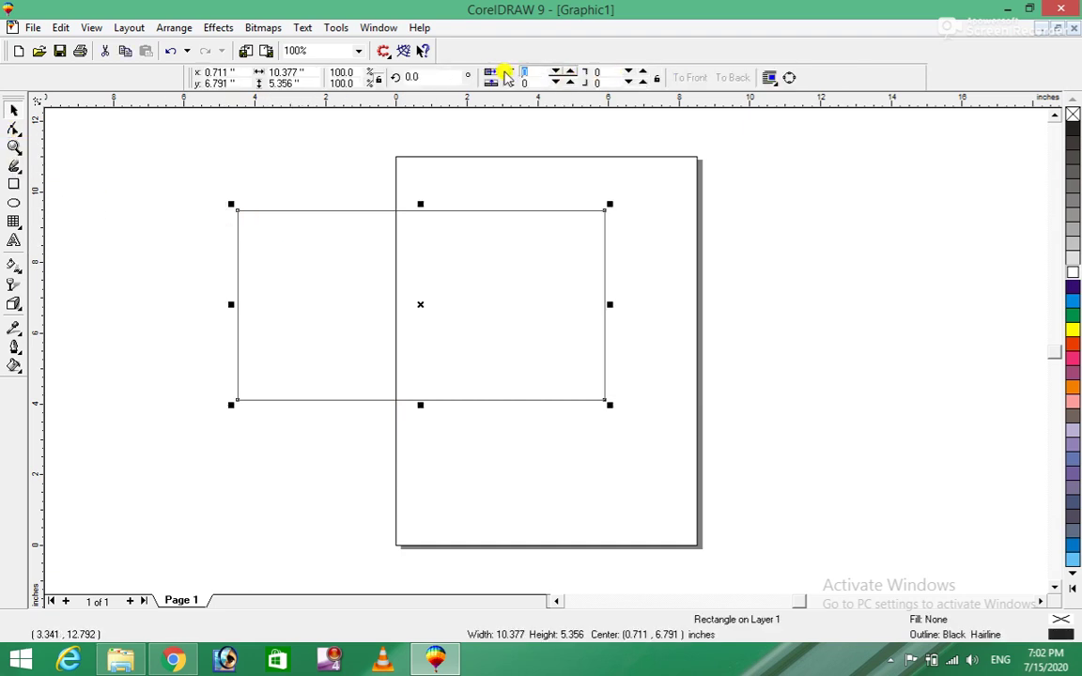
type("40")
key("Return")
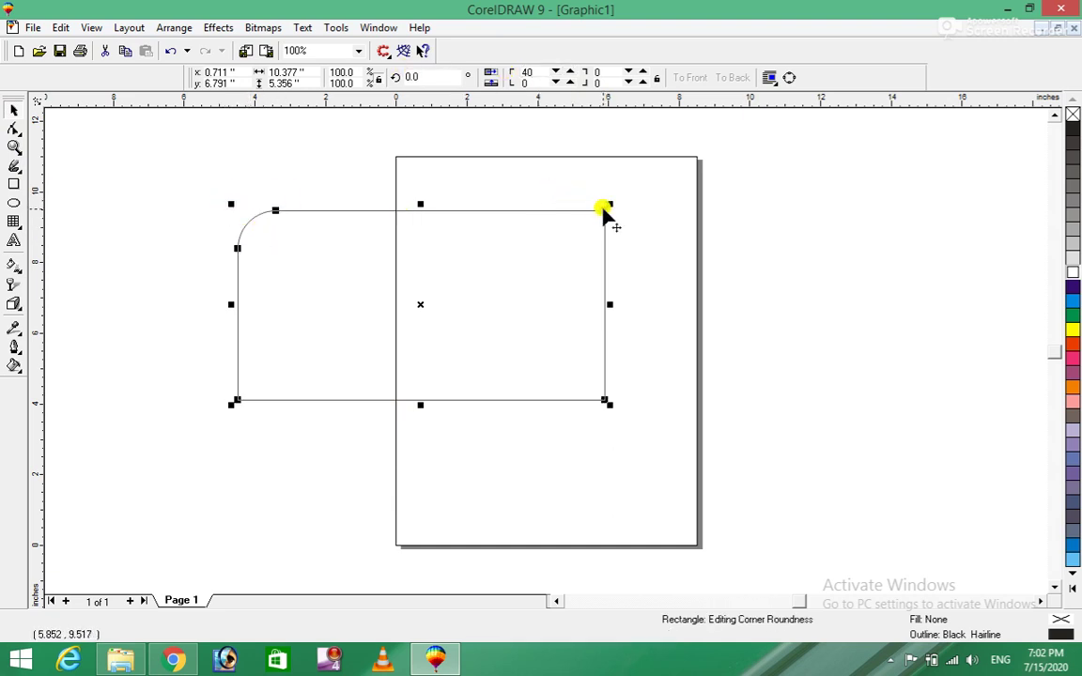
Set the rectangle's upper-right corner roundness to 80.
double_click(616, 73)
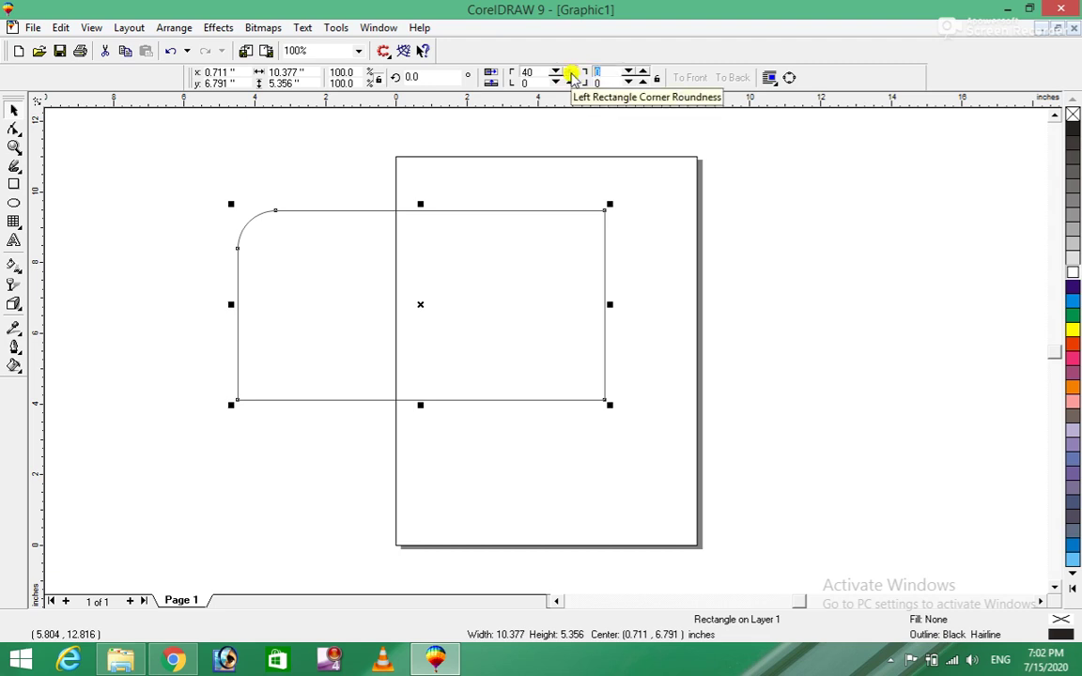
type("80")
key("Return")
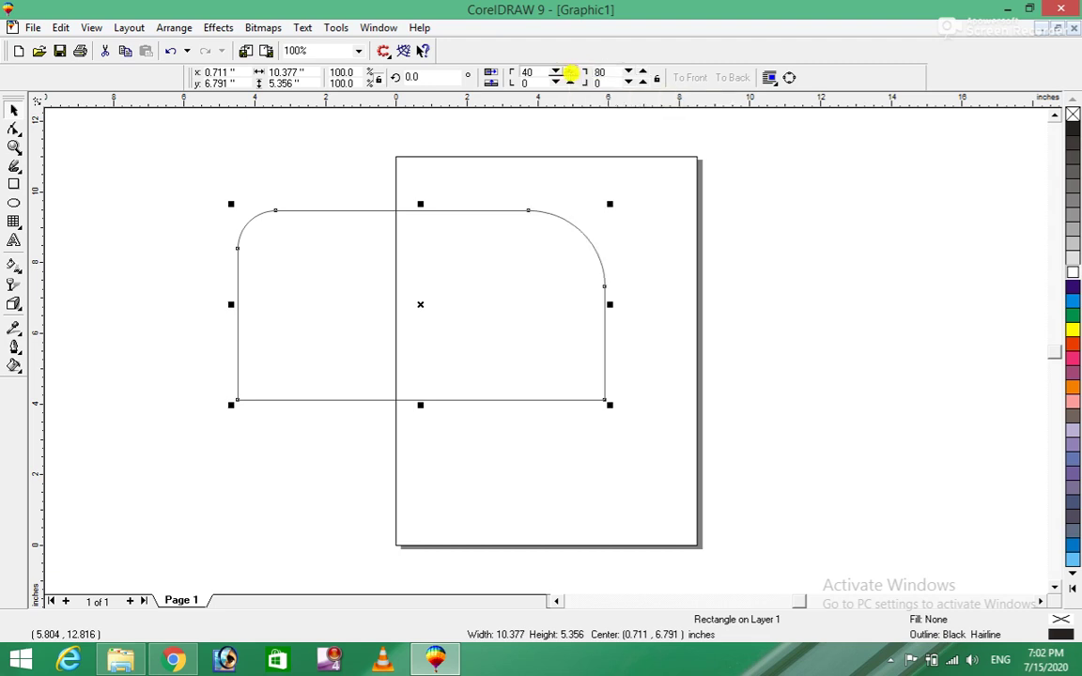
left_click(607, 409)
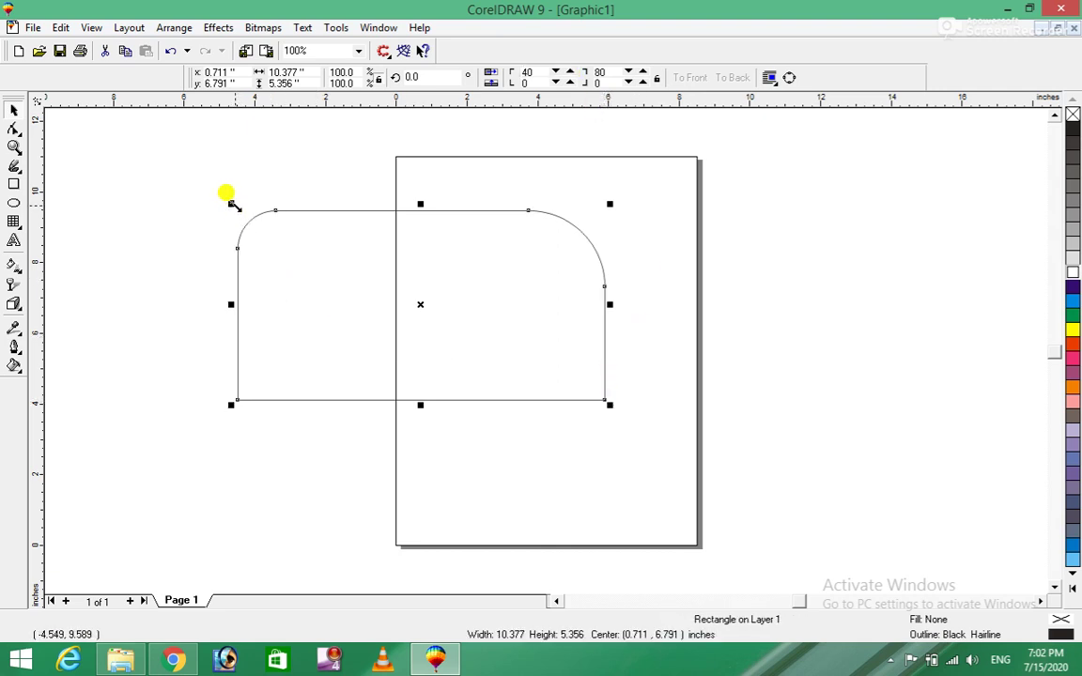
Change the rectangle's upper-left corner roundness to 80.
left_click(276, 214)
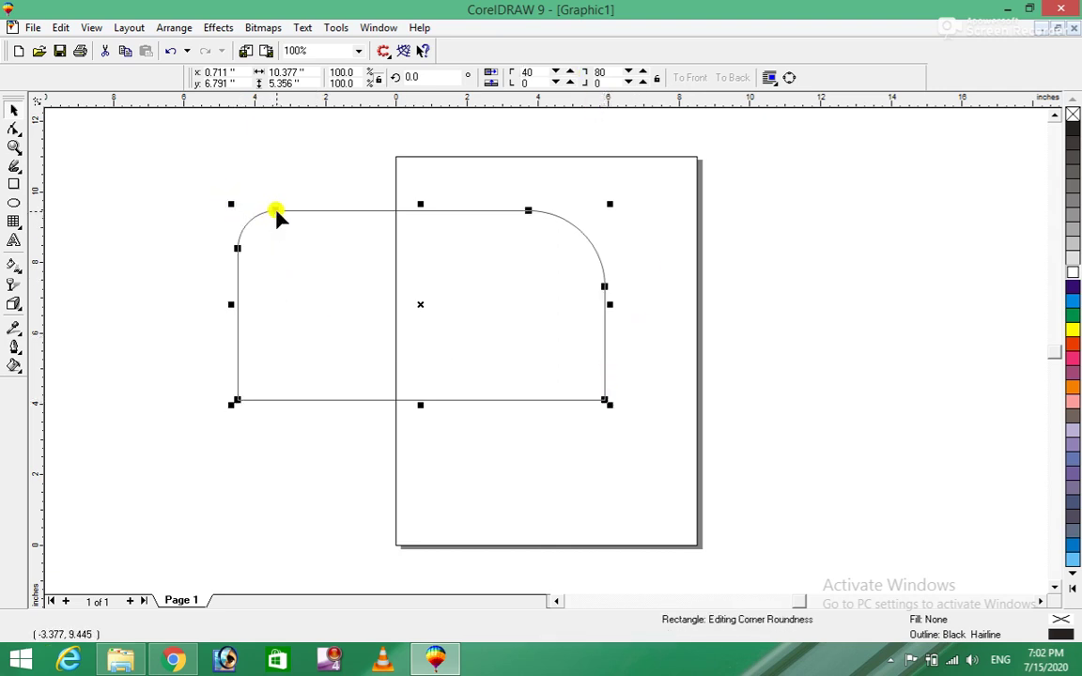
double_click(511, 73)
type("8")
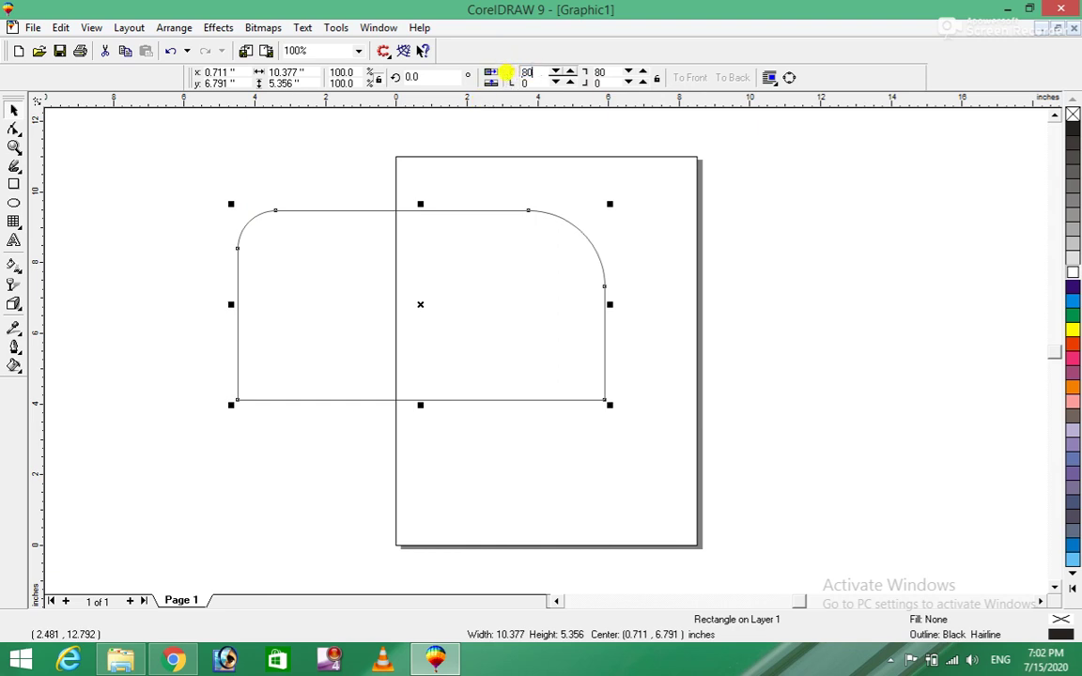
type("0")
key("Return")
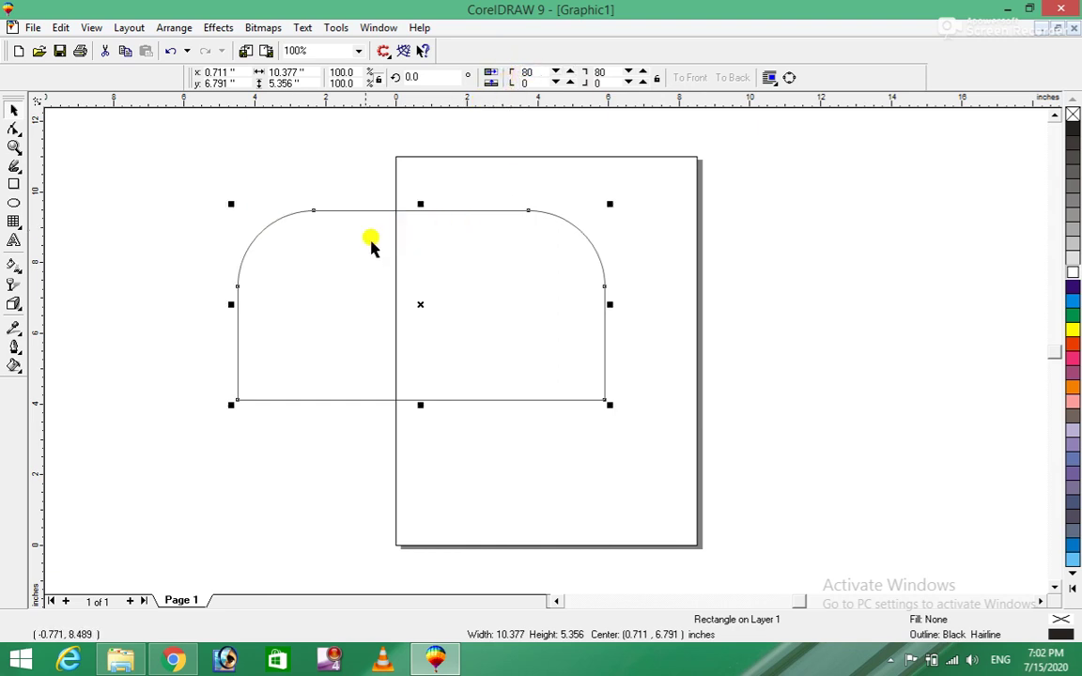
Shrink the rectangle to about 9.13 by 4.71 inches and set both lower corners' roundness to 80.
left_click_drag(231, 204, 272, 225)
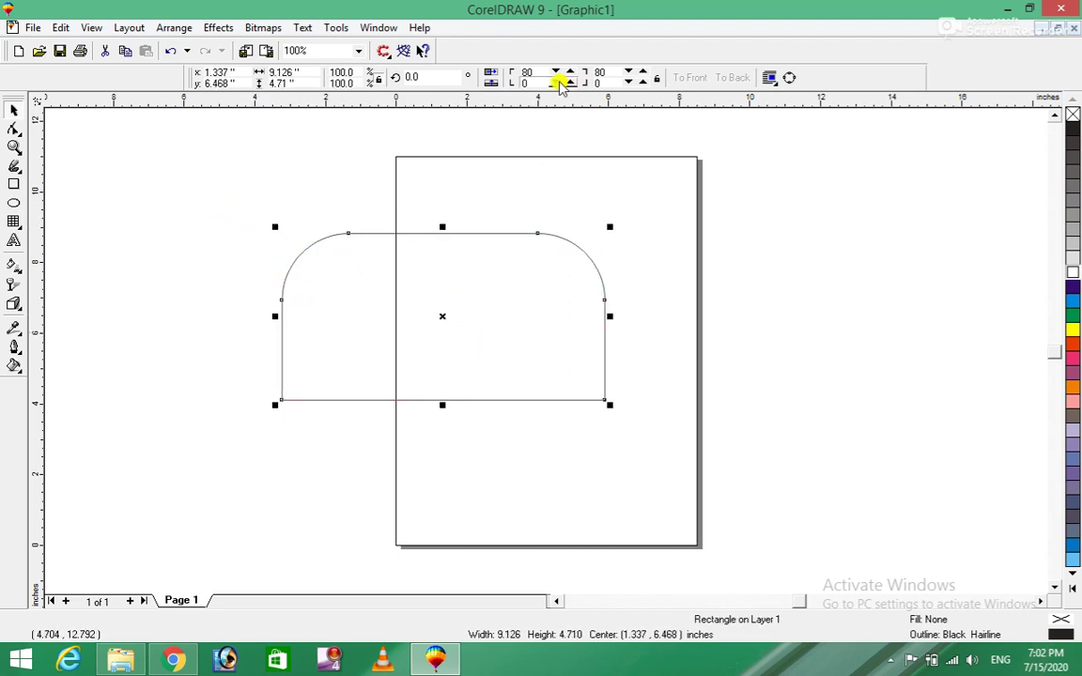
type("80")
key("Return")
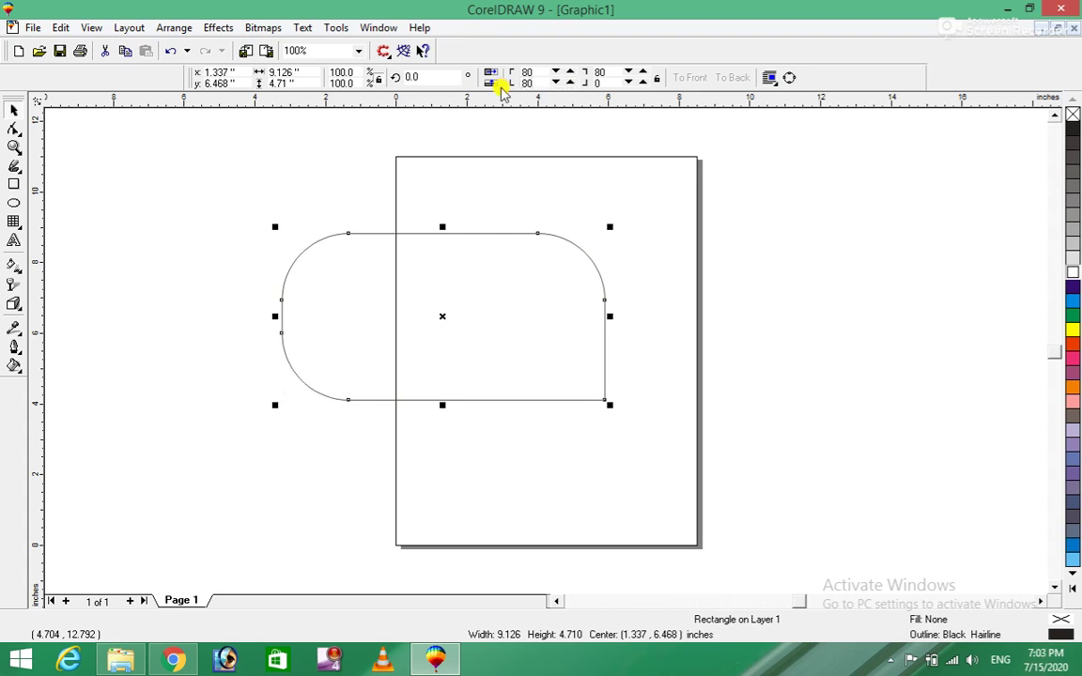
left_click(601, 83)
type("8")
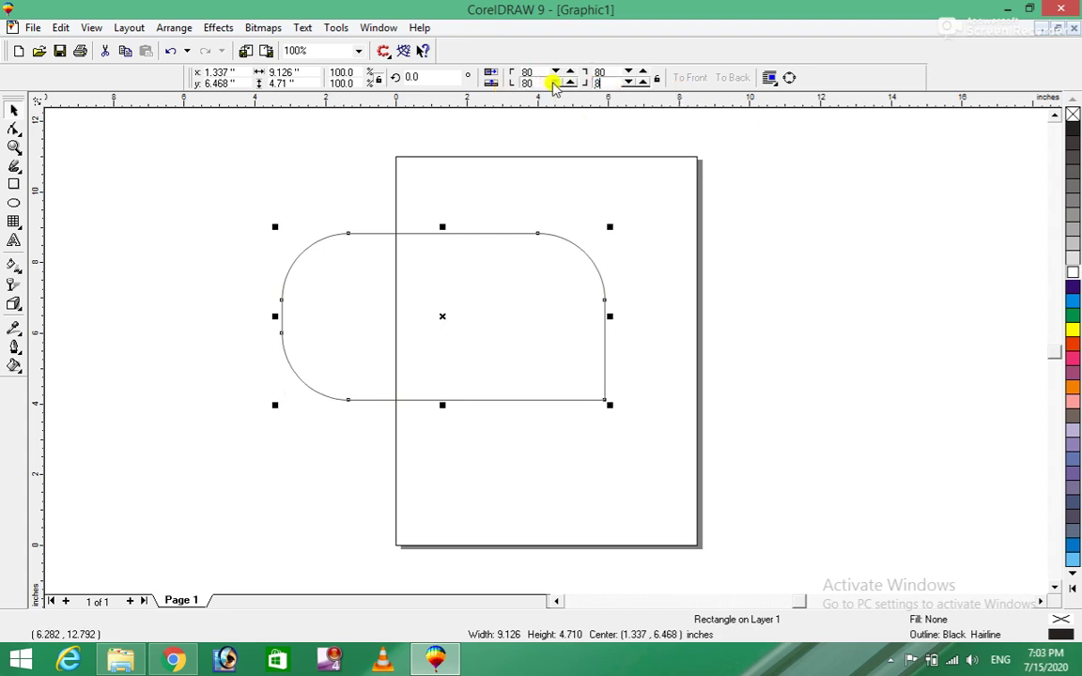
type("0")
key("Return")
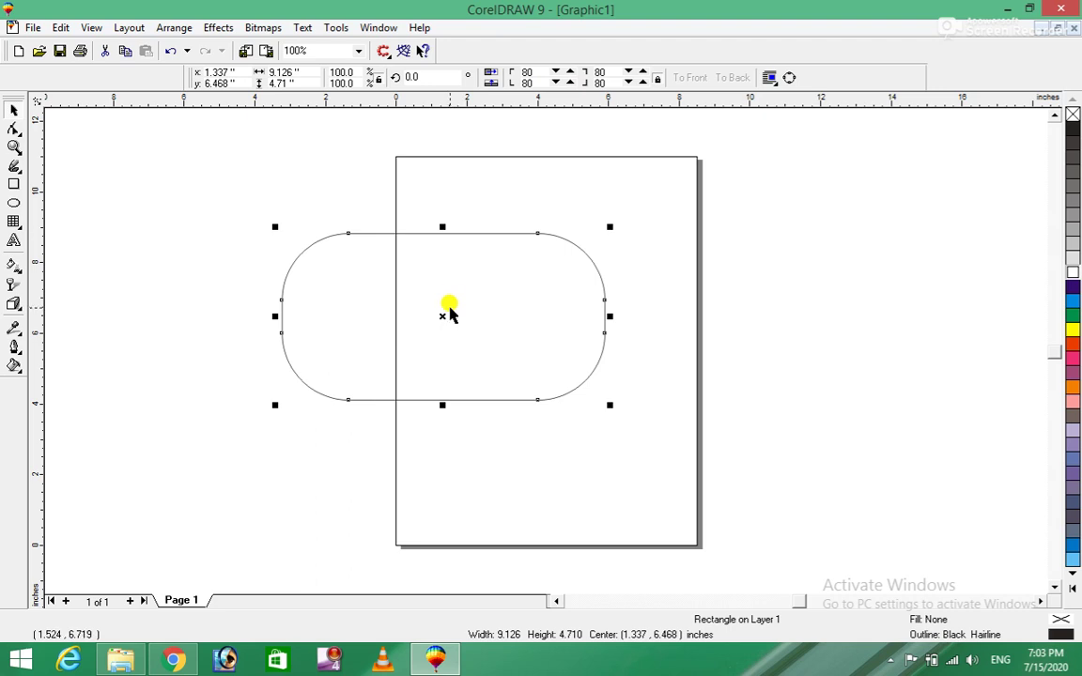
Undo the resize and all individual corner rounding to restore the sharp-cornered rectangle.
key("ctrl+z")
key("ctrl+z")
key("ctrl+z")
key("ctrl+z")
key("ctrl+z")
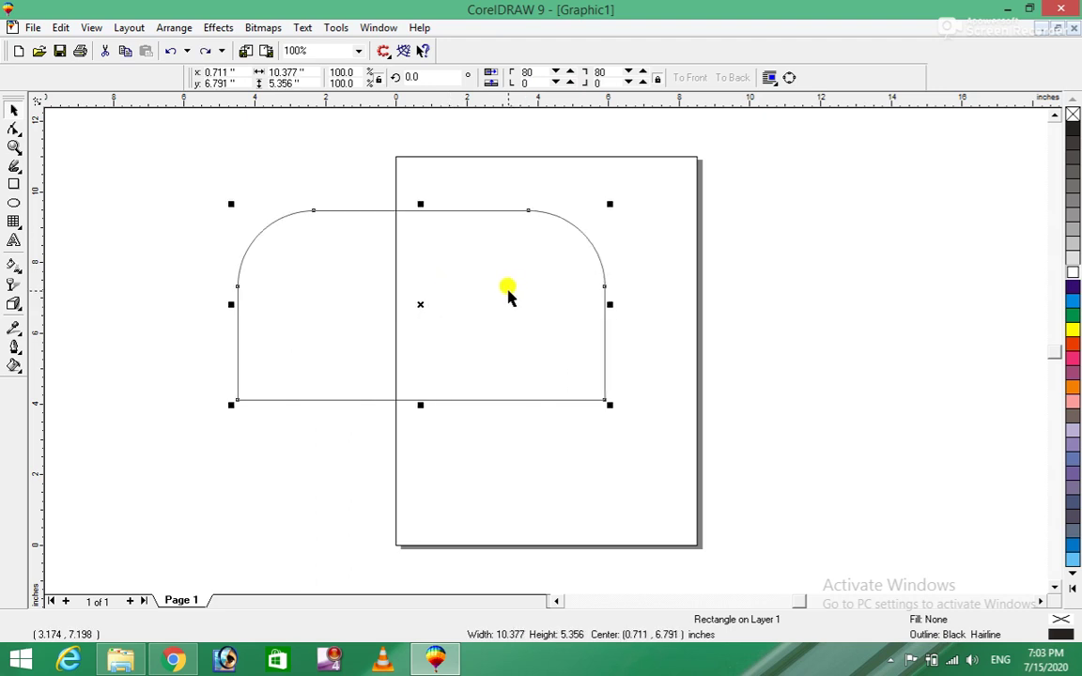
key("ctrl+z")
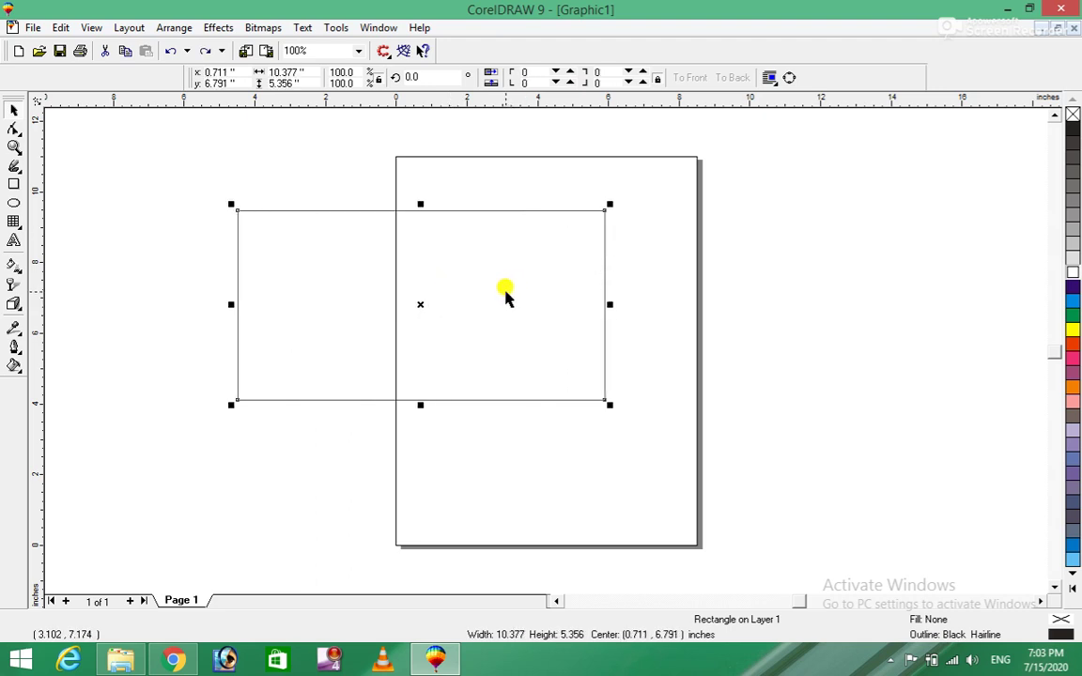
Try rounding all four corners together with a roundness of 80, and undo it.
double_click(523, 71)
type("8")
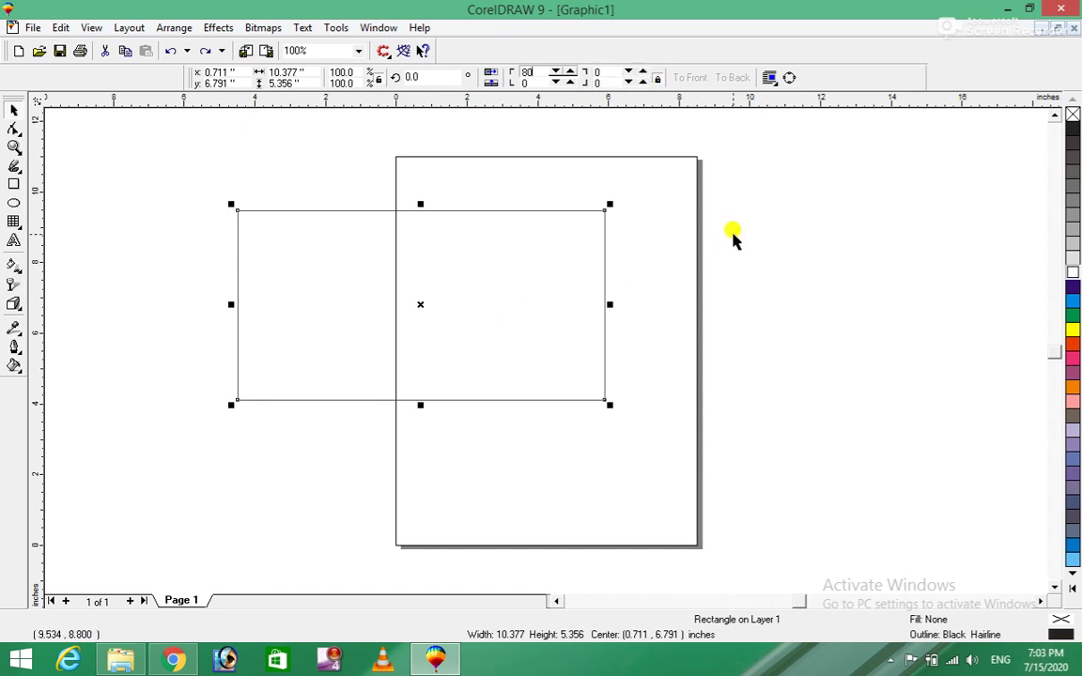
key("Return")
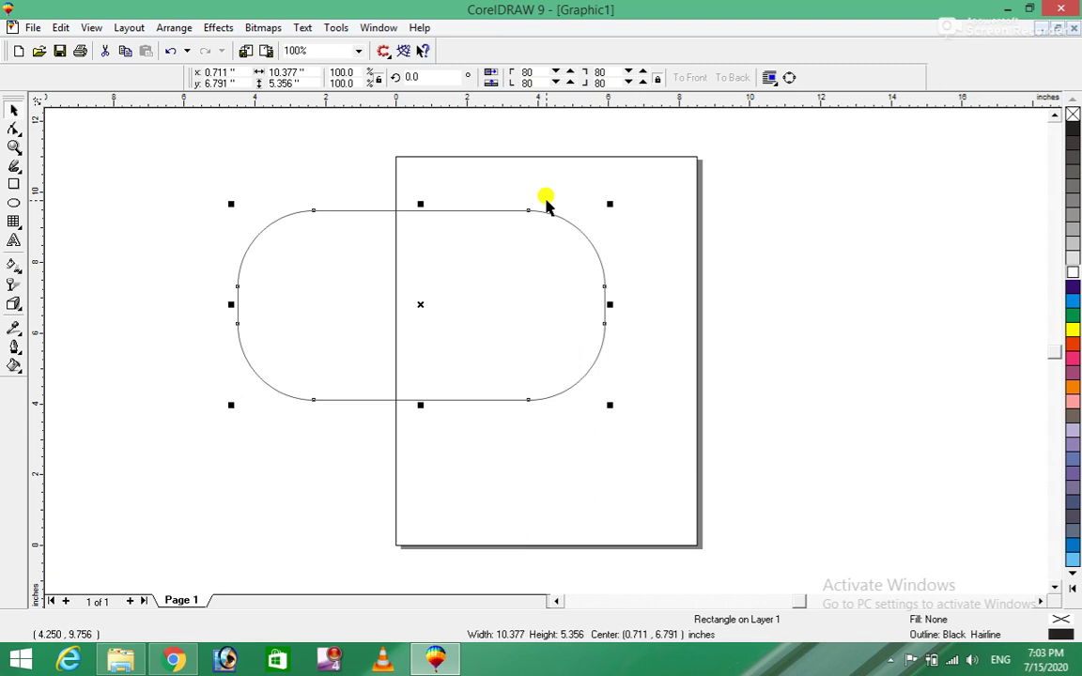
key("ctrl+z")
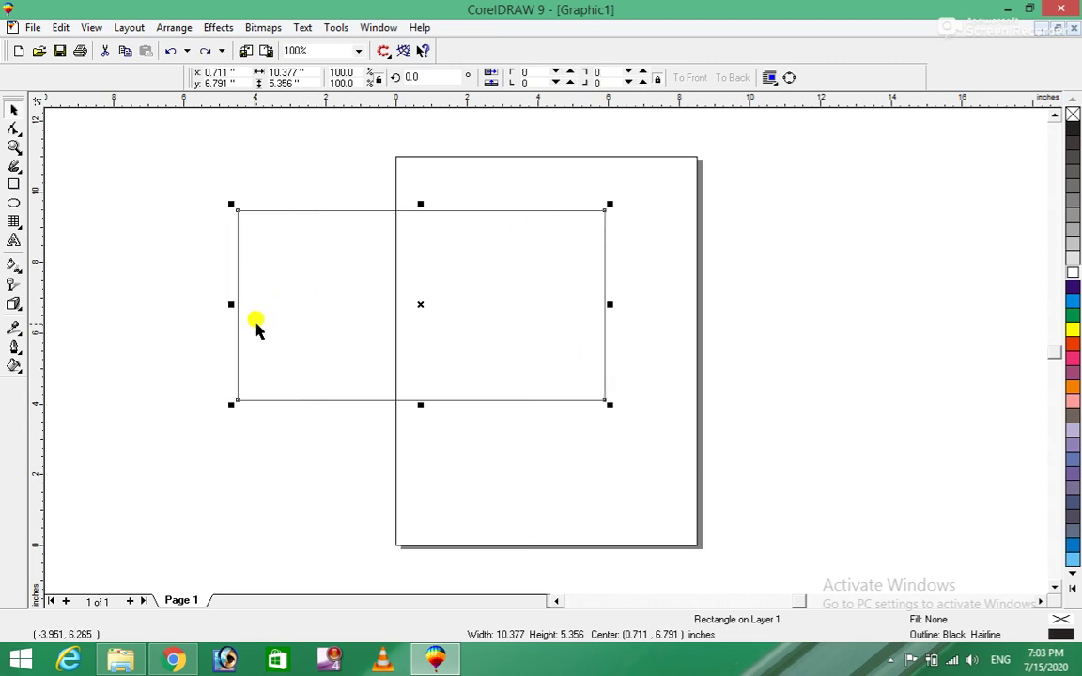
Convert the rectangle to curves and move its upper-left node inward to about (-3.69, 8.06) with the Shape tool.
left_click(14, 128)
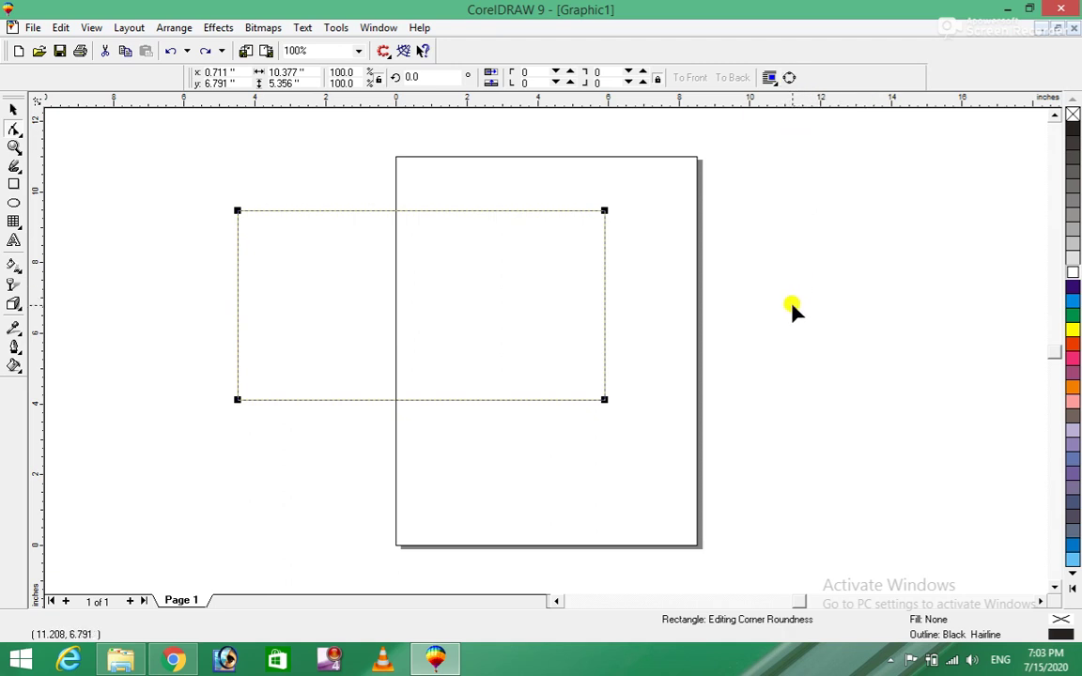
key("ctrl+q")
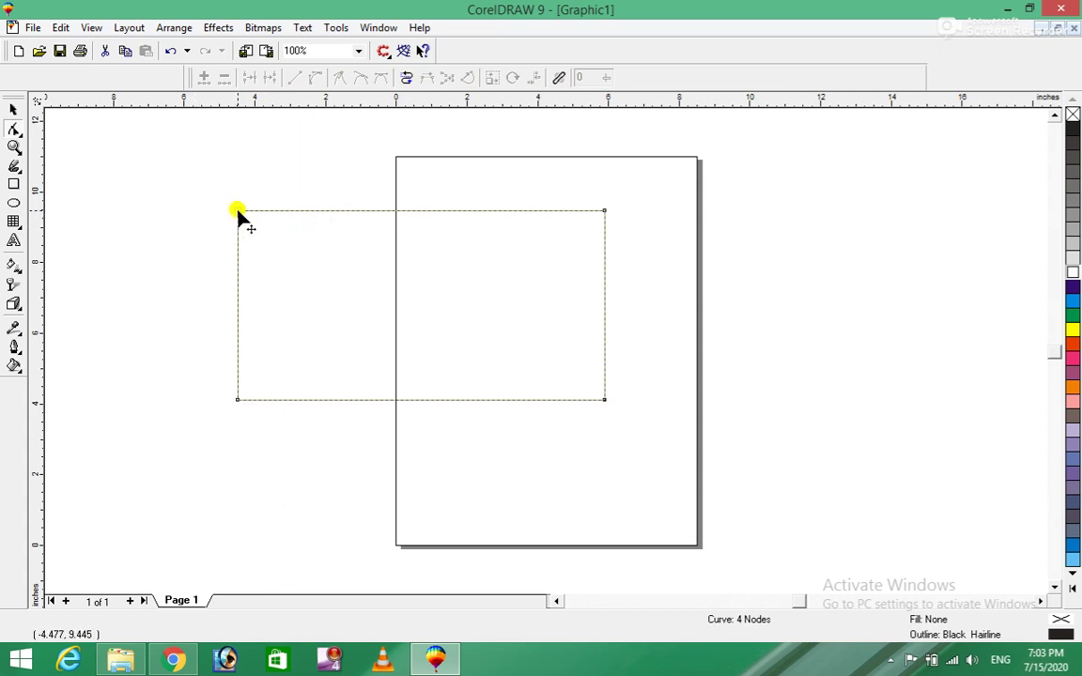
left_click_drag(238, 214, 265, 261)
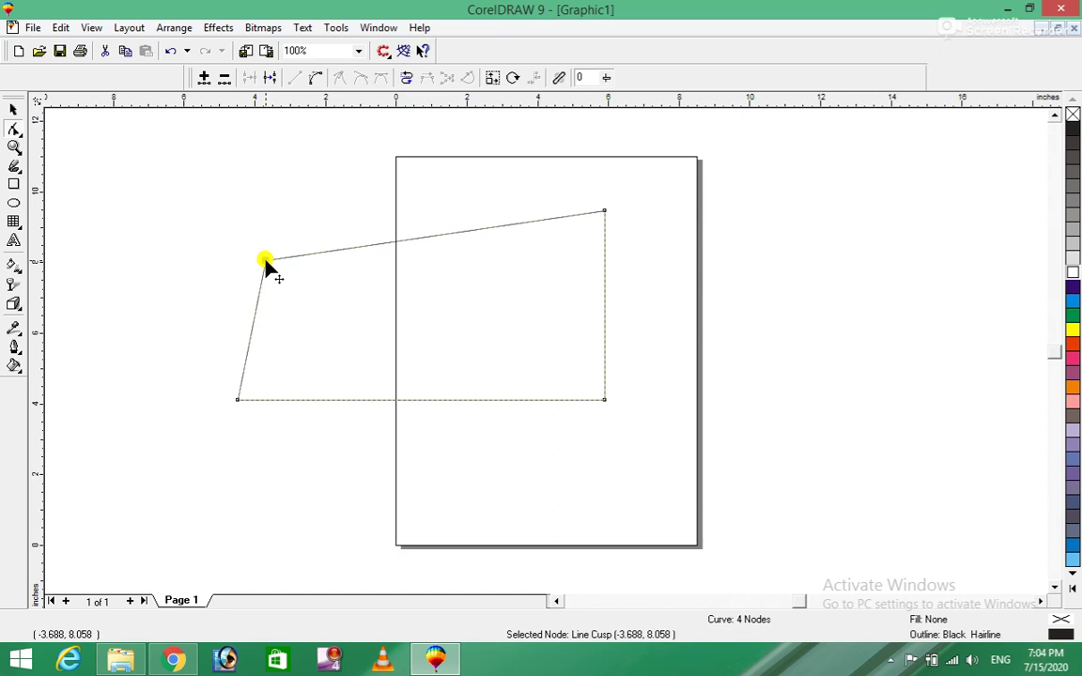
Add two nodes on the upper edge, moving them to about (-0.20, 7.49) and (2.74, 9.06), and one node near the lower edge's middle.
double_click(386, 246)
left_click_drag(386, 245, 389, 281)
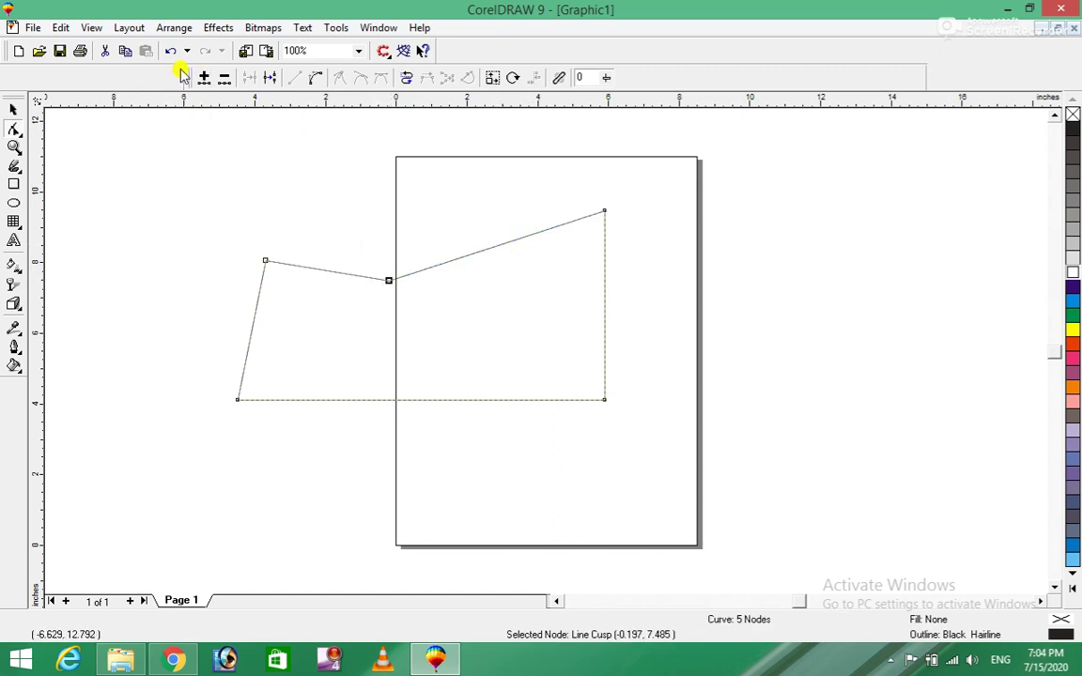
left_click(495, 246)
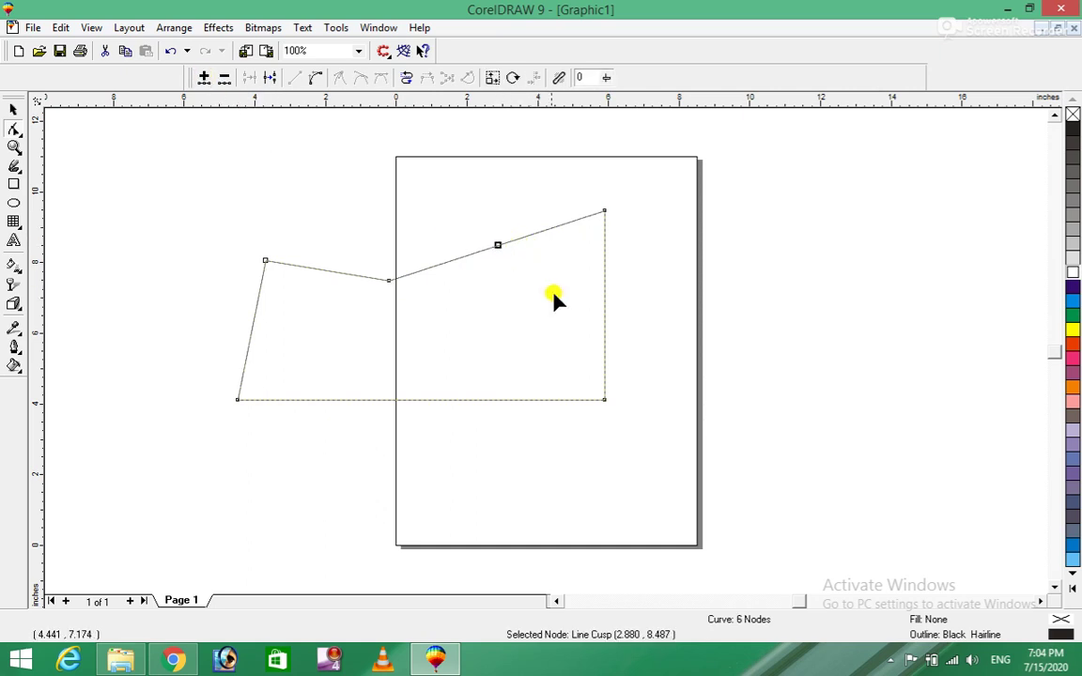
left_click_drag(498, 244, 495, 243)
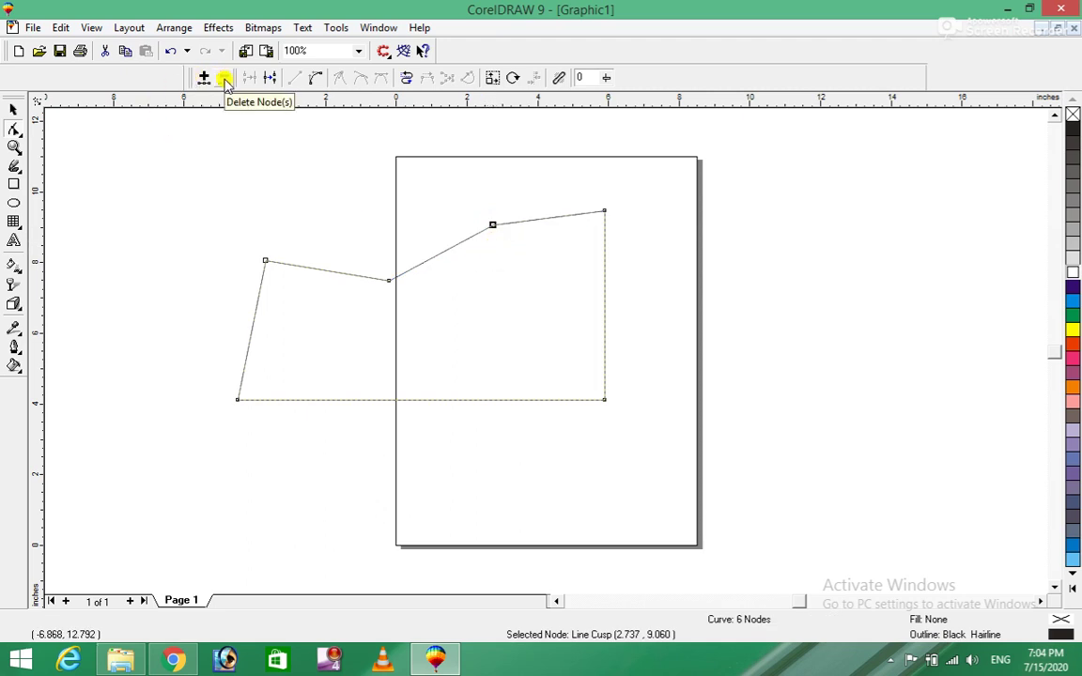
double_click(428, 400)
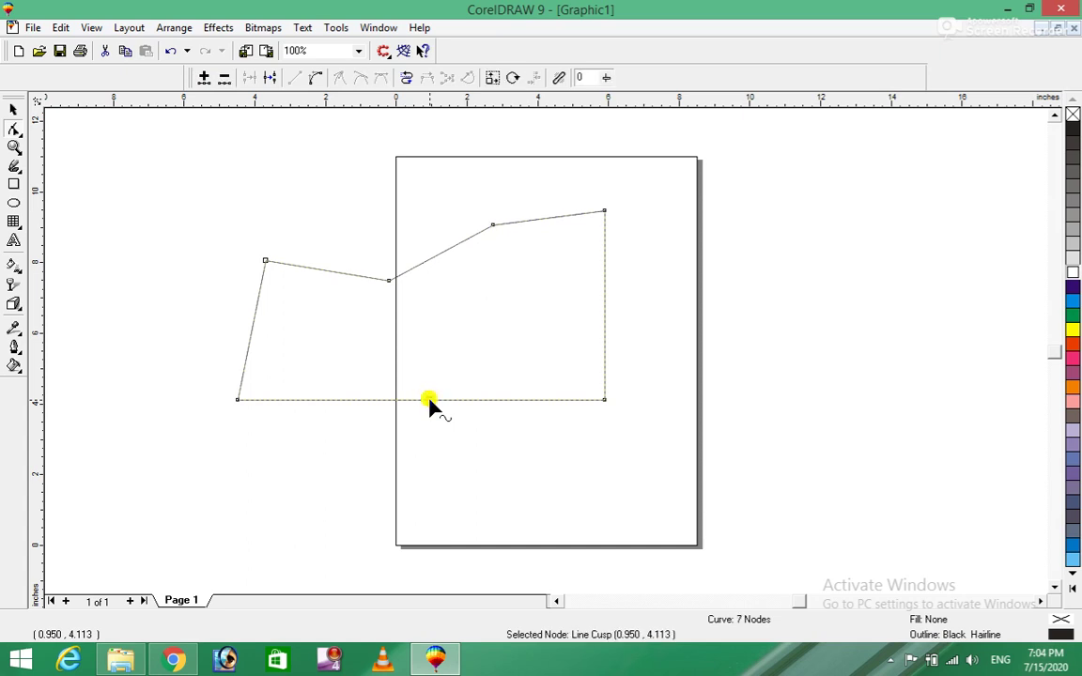
Move the lower edge's middle node to about (1.12, 5.00), and add a node right of it, moving that to about (3.81, 4.07).
left_click_drag(428, 400, 435, 368)
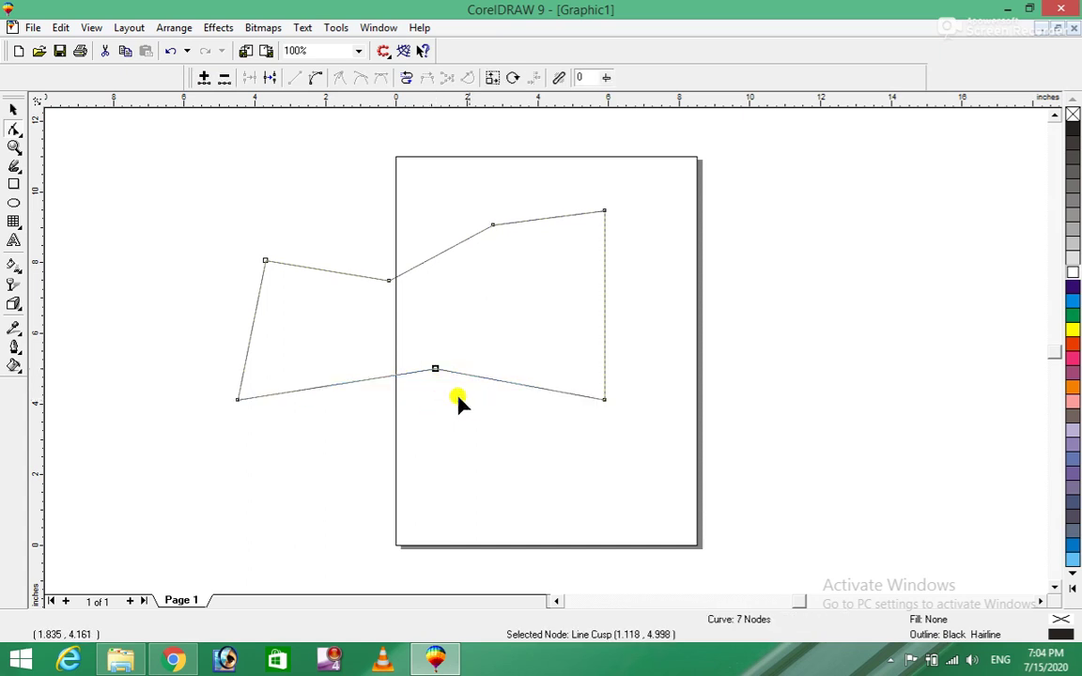
double_click(541, 388)
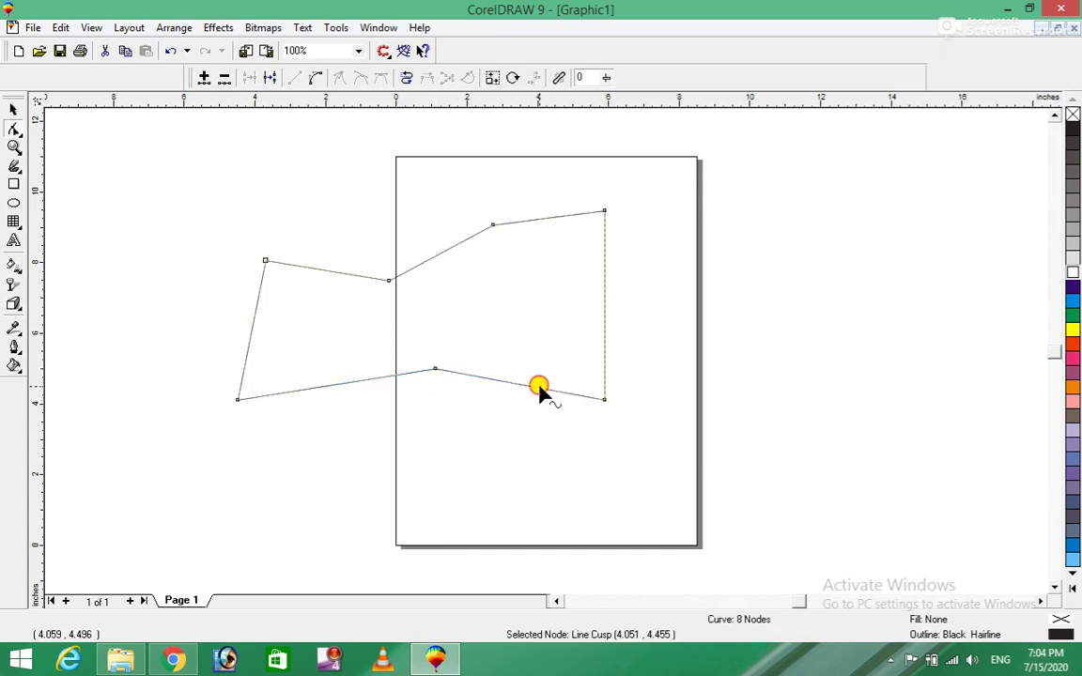
left_click_drag(534, 392, 524, 406)
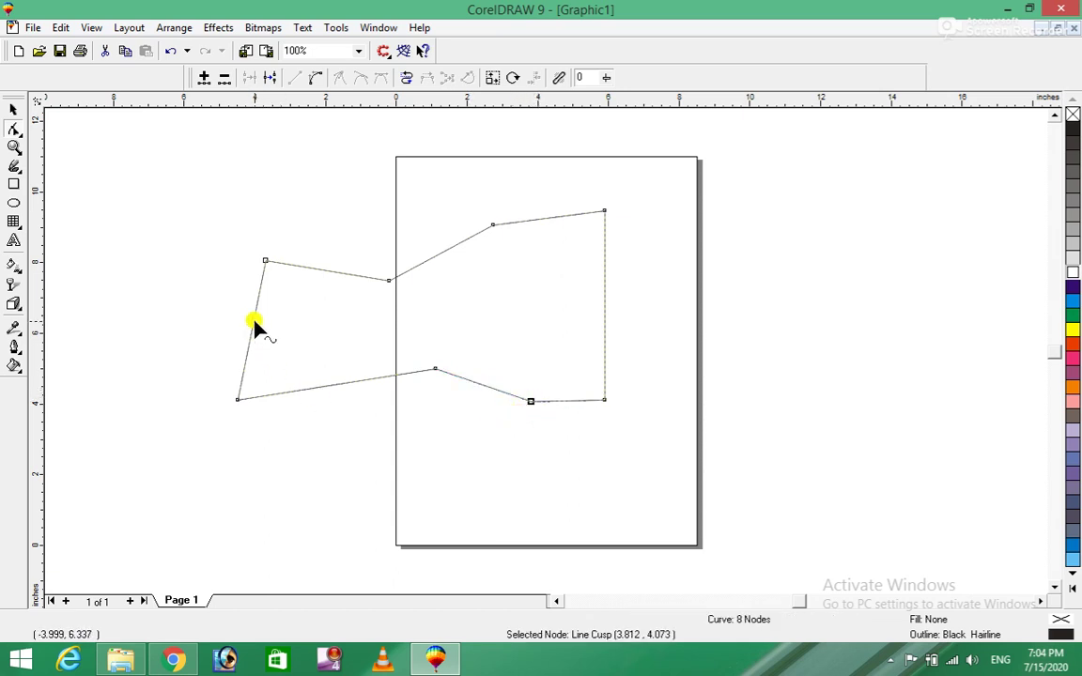
Try converting the short lower-right segment and the left edge to curves, undoing each conversion.
left_click(316, 77)
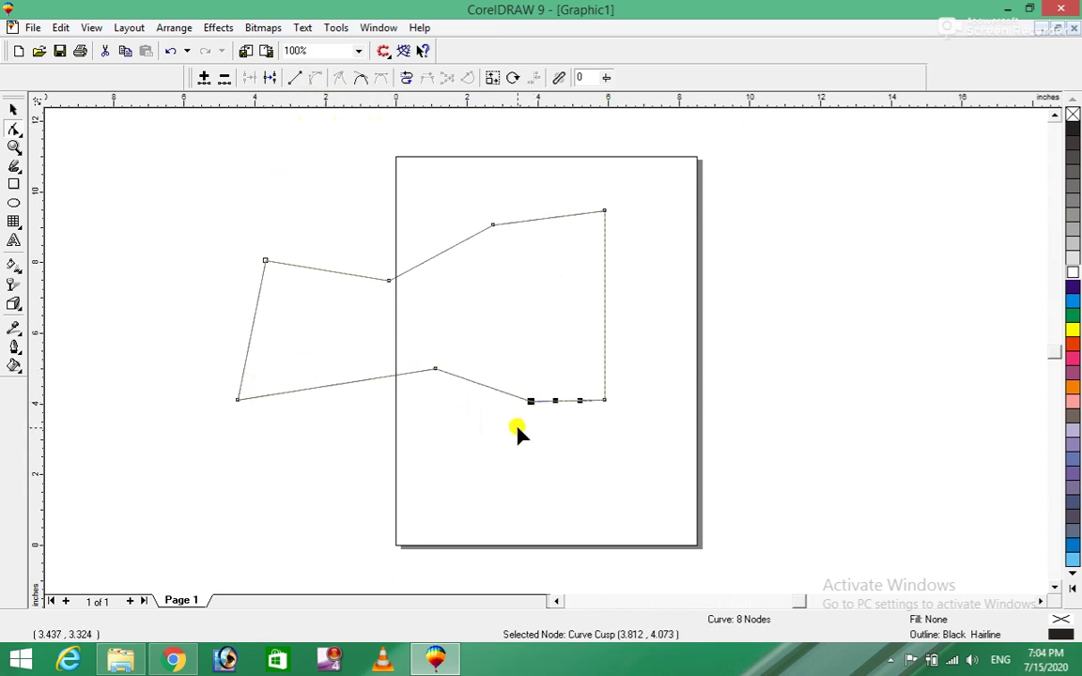
key("ctrl+z")
left_click(253, 318)
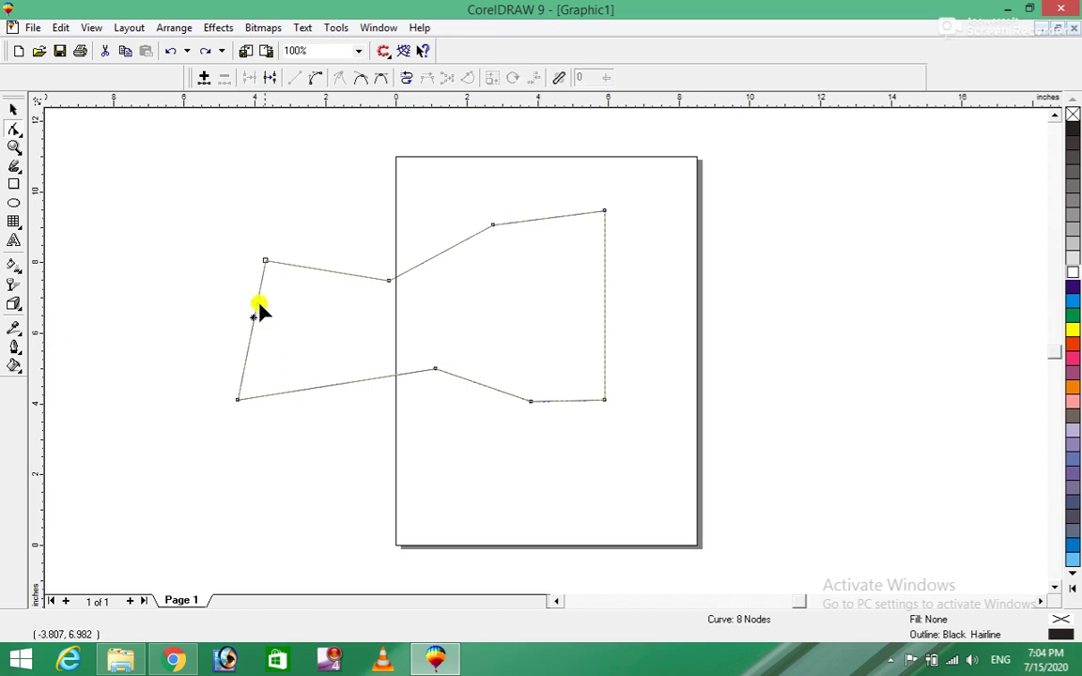
left_click(315, 79)
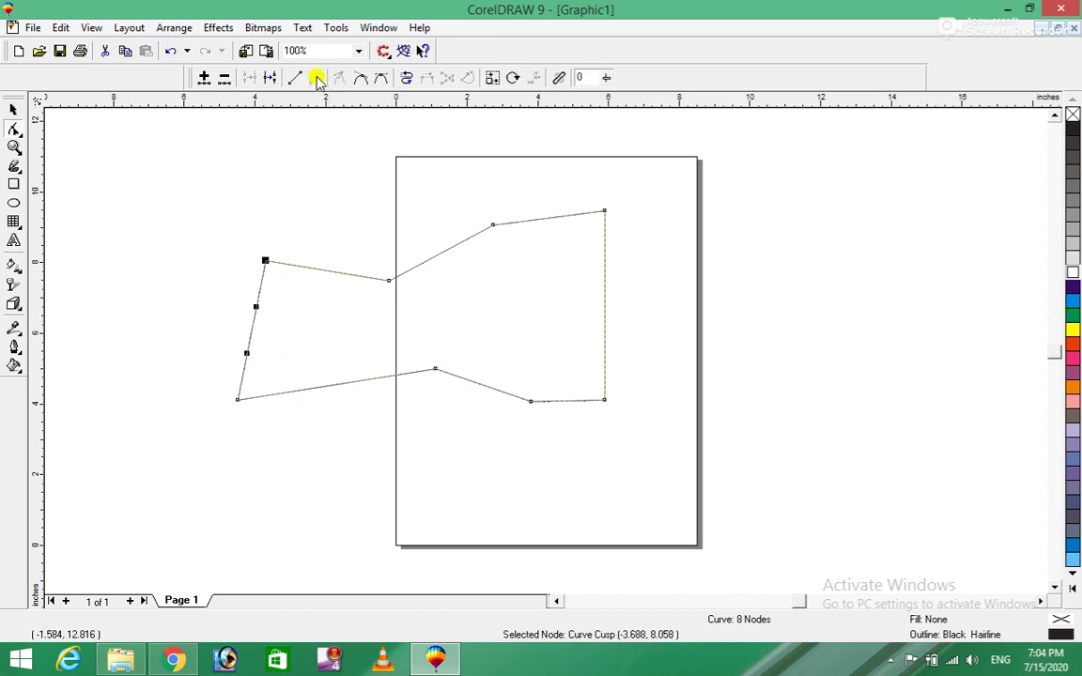
key("ctrl+z")
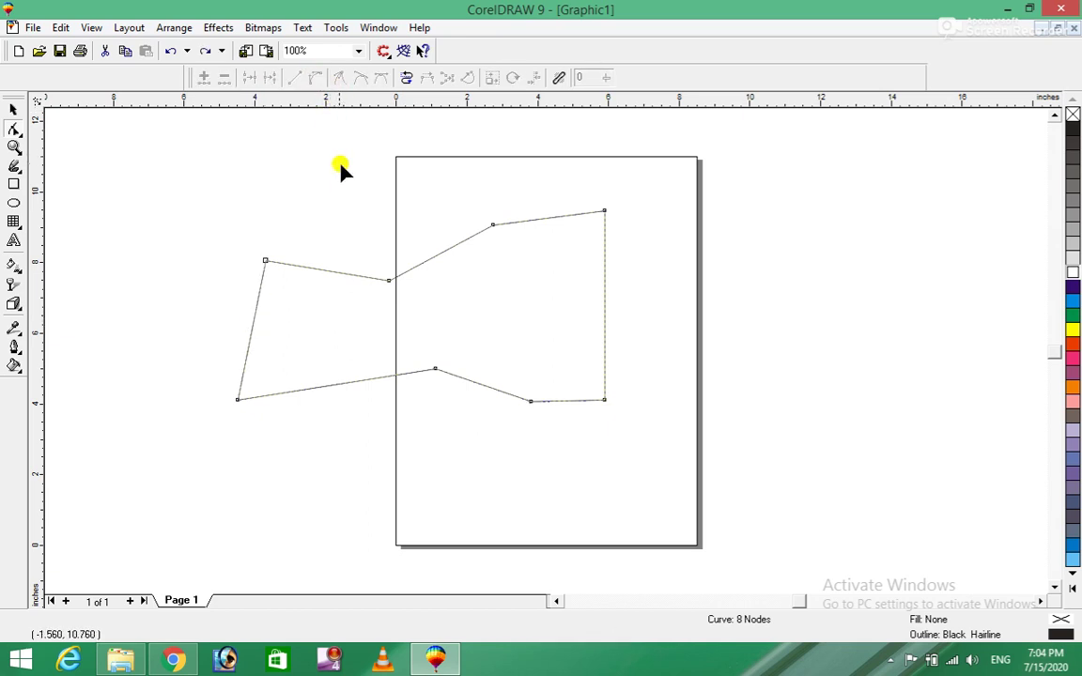
Convert the left edge to a curve and bow it outward to about (-5.10, 6.36).
right_click(252, 324)
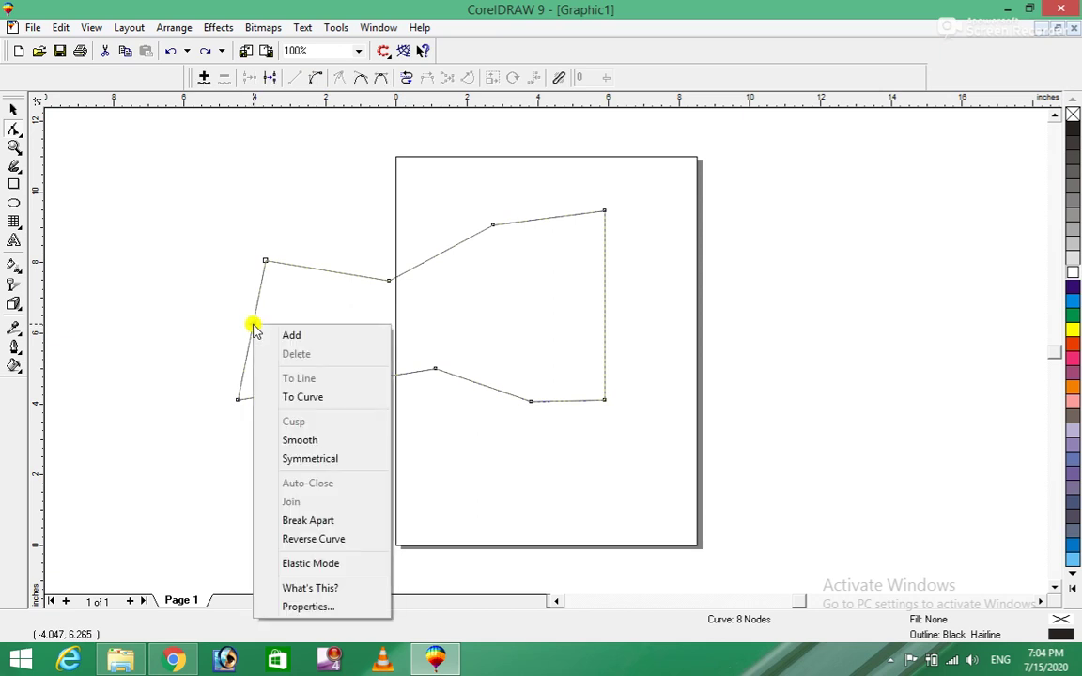
left_click(323, 402)
left_click_drag(254, 321, 213, 314)
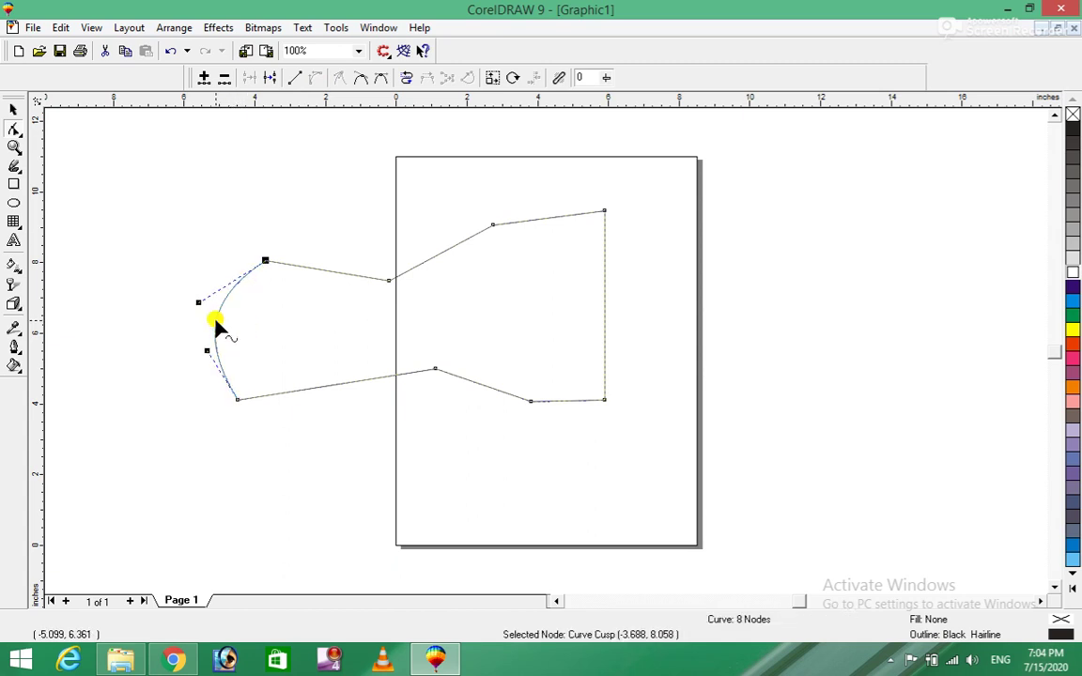
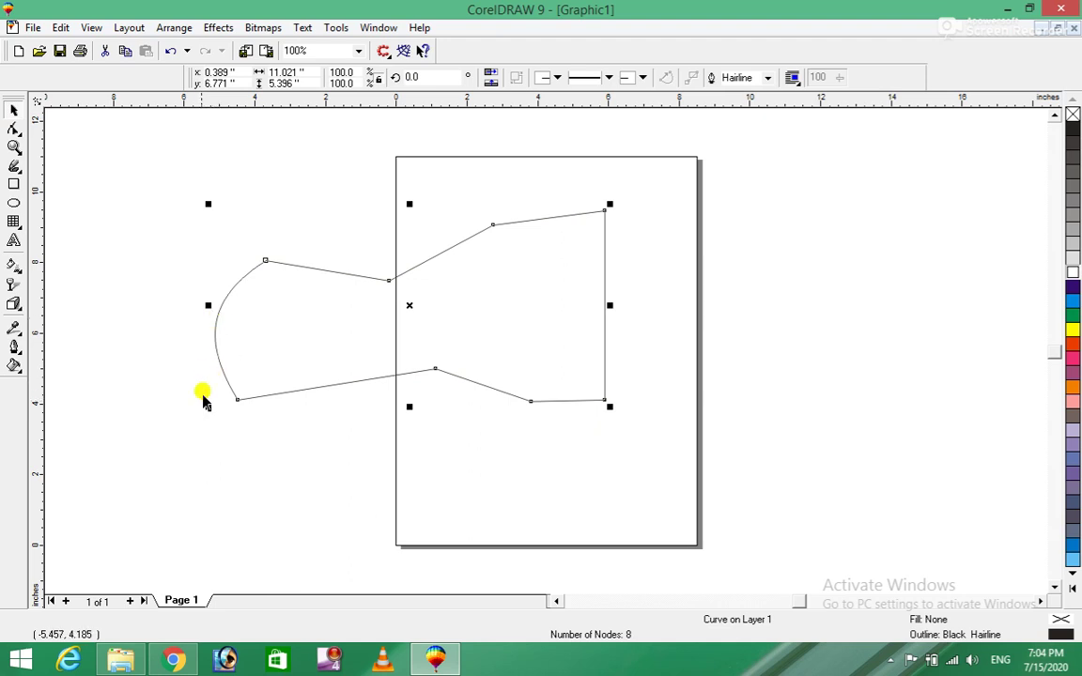
Scale the shape down proportionally to about 7.65 by 3.75 inches and fill it with blue.
left_click_drag(208, 406, 322, 387)
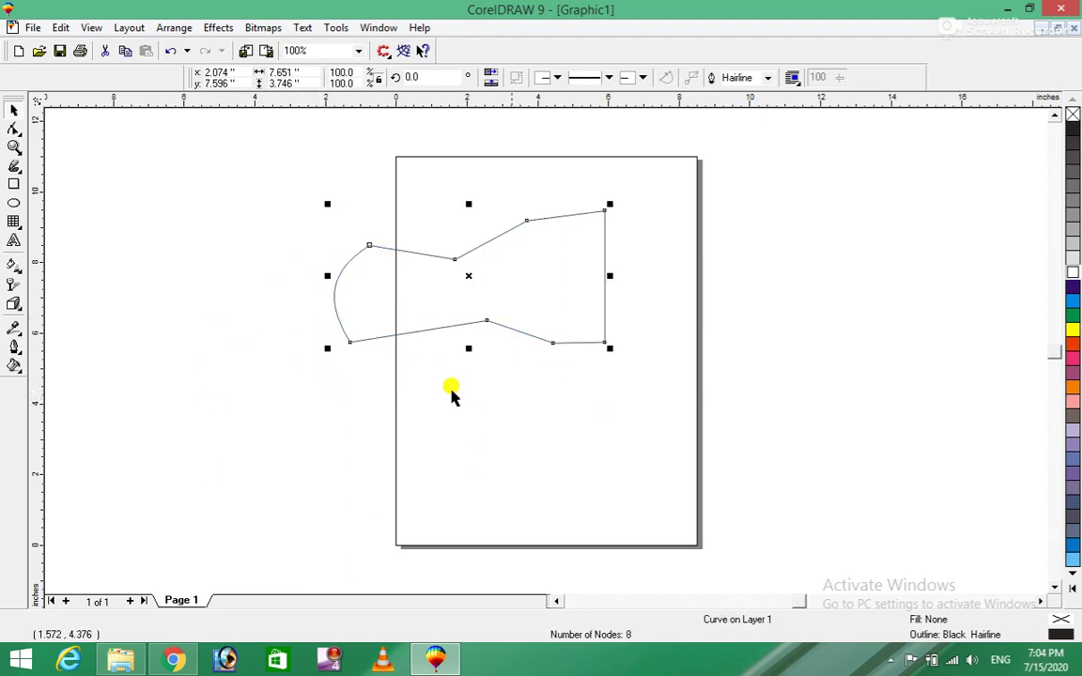
left_click(1073, 289)
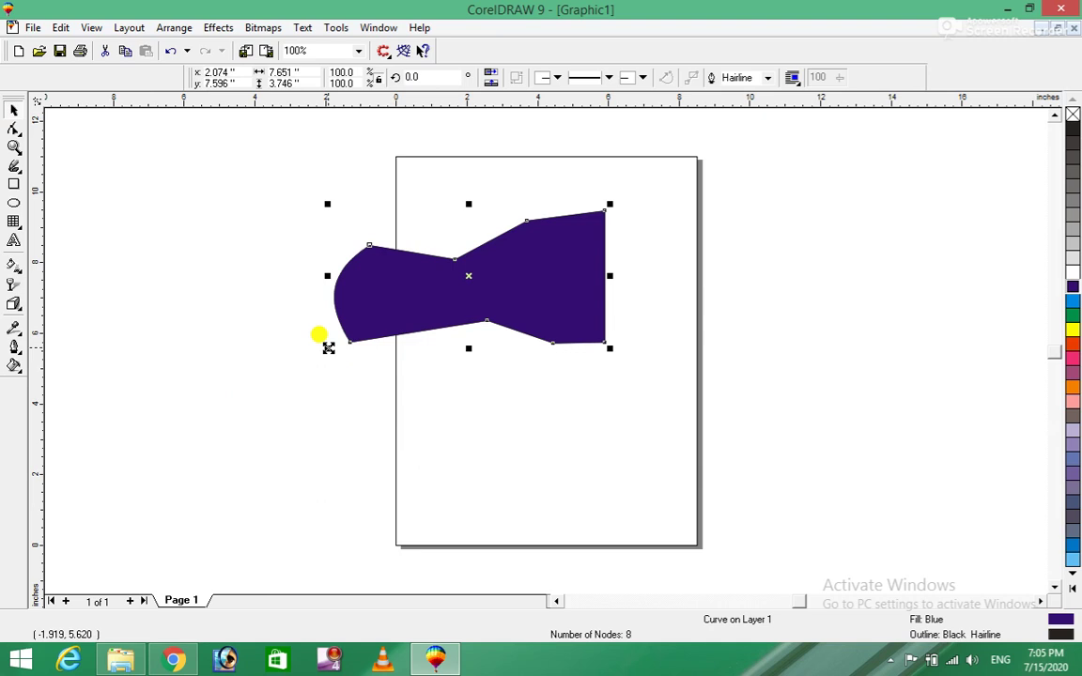
Create a concentric copy of the blue shape scaled to about 82.5% and fill the copy with red.
mouse_move(328, 348)
left_mouse_down()
mouse_move(350, 328)
mouse_move(311, 335)
left_mouse_up()
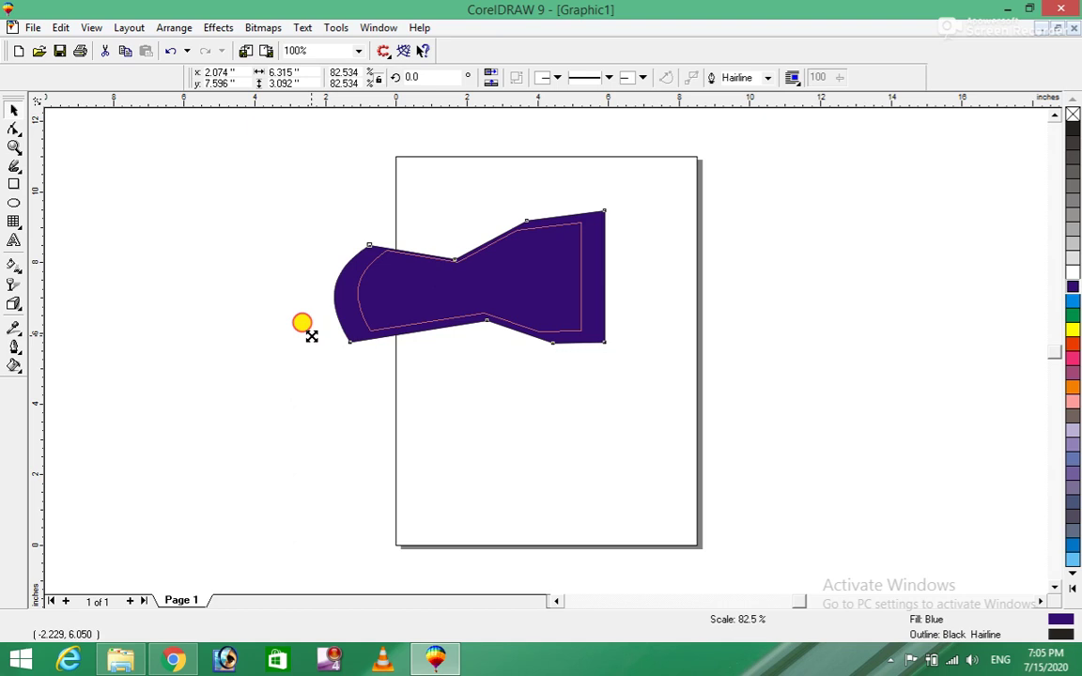
left_click_drag(311, 335, 310, 340)
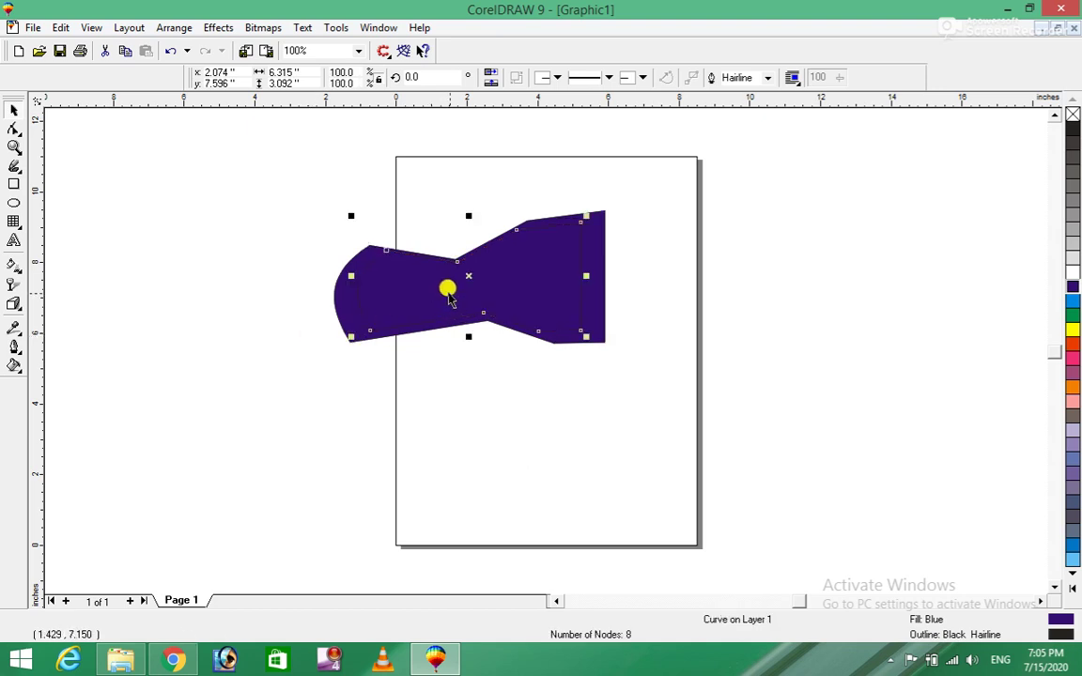
left_click(1072, 272)
left_click(1072, 343)
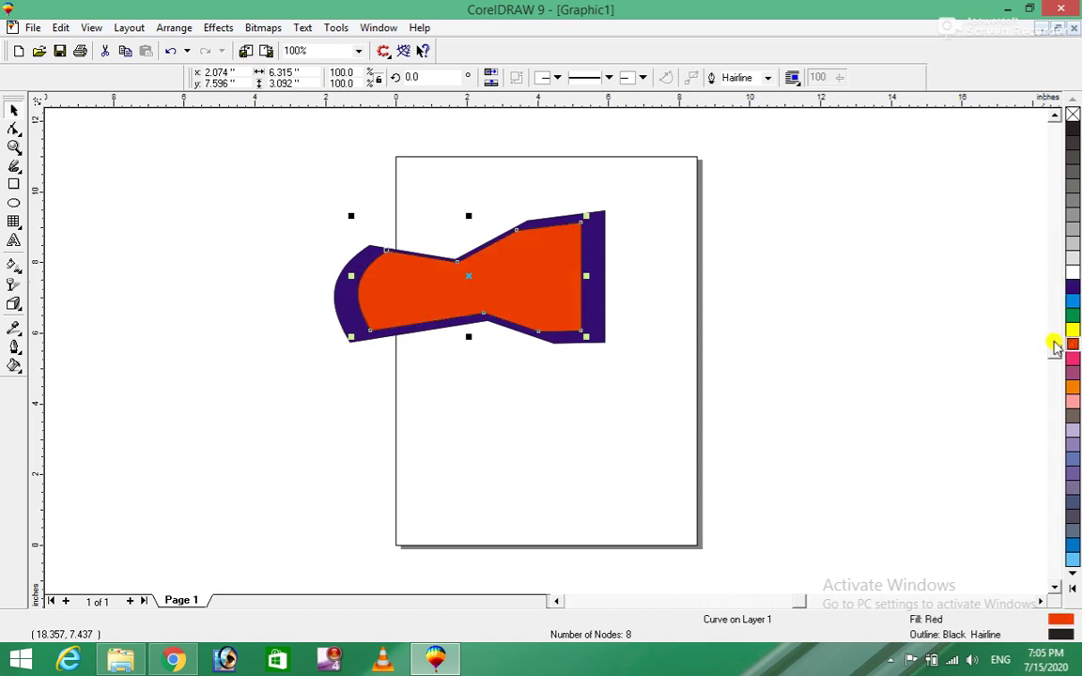
Select both shapes and create a horizontally mirrored copy at 100% against their right edge.
left_click(282, 263)
left_click_drag(270, 153, 641, 405)
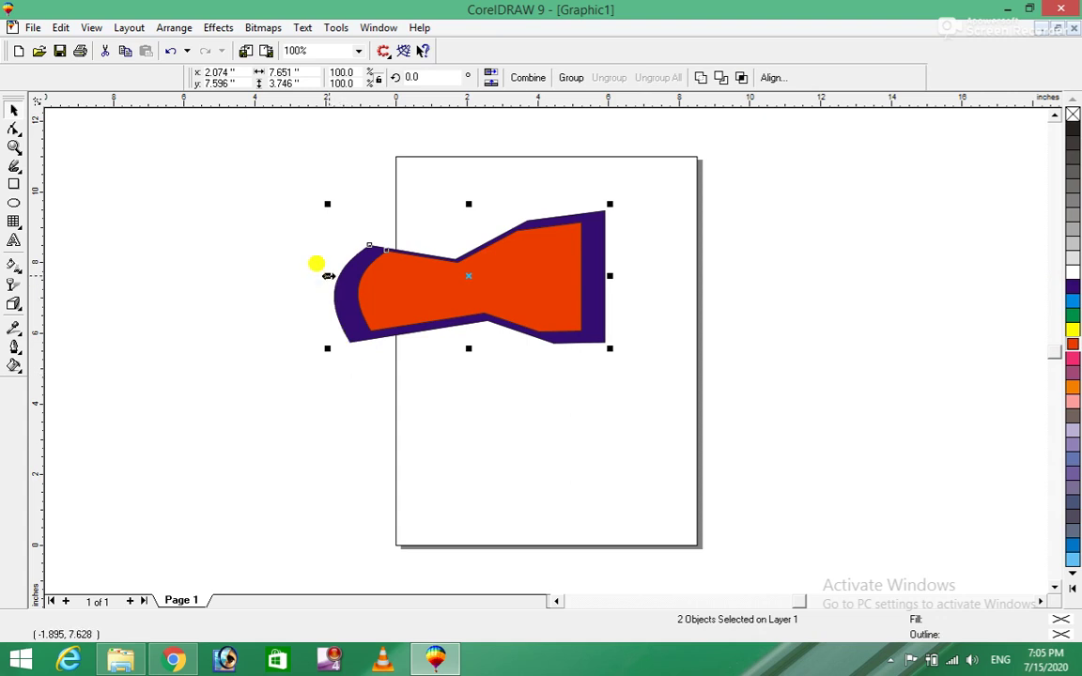
left_click_drag(328, 275, 653, 271)
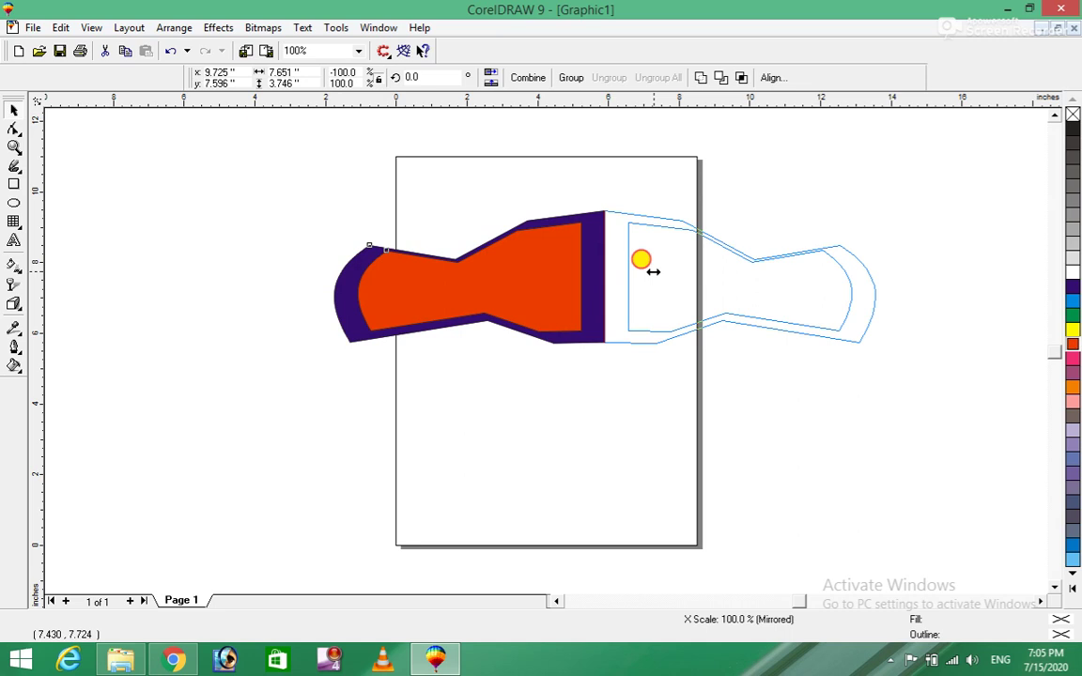
right_click(655, 277)
left_click_drag(653, 271, 654, 274)
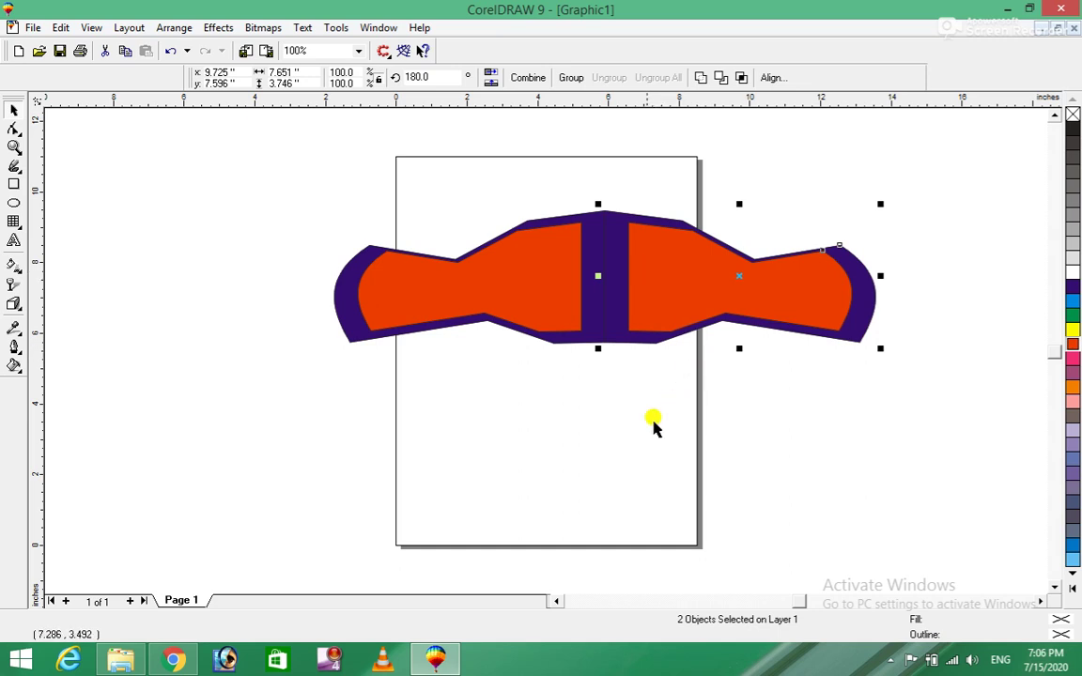
Scale all four shapes down together to about 10.71 by 2.62 inches and center them at about (4.06, 8.52).
left_click_drag(233, 131, 943, 465)
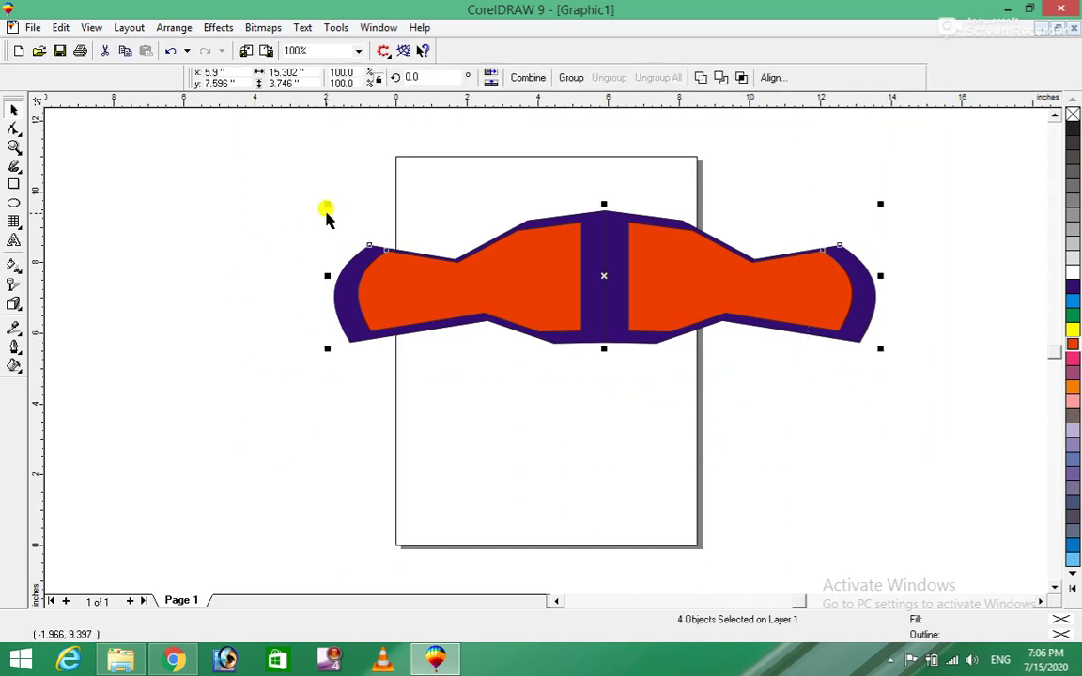
left_click_drag(324, 204, 489, 244)
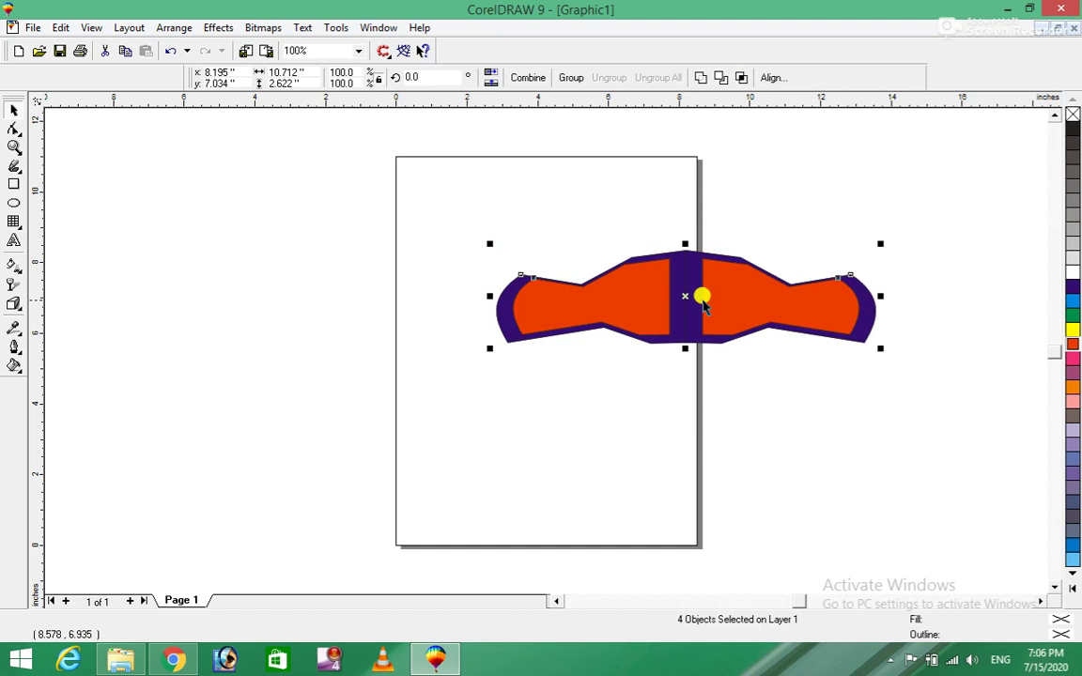
left_click_drag(684, 297, 537, 243)
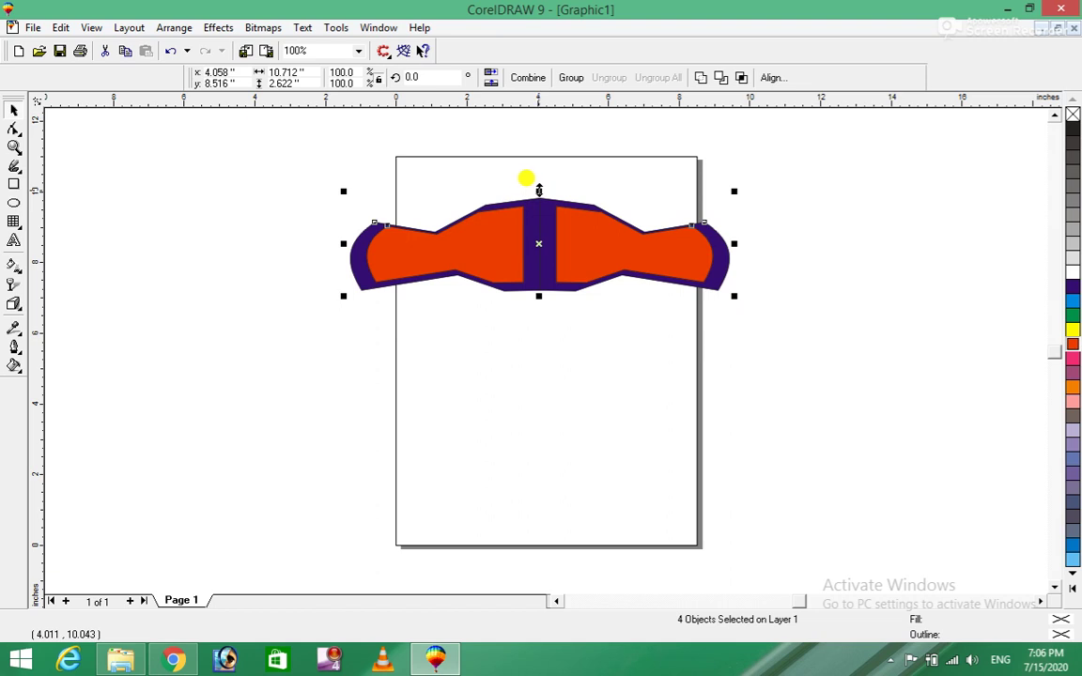
Create a vertically mirrored copy of the four shapes at 100% directly below them and clear the selection.
left_click_drag(538, 190, 536, 322)
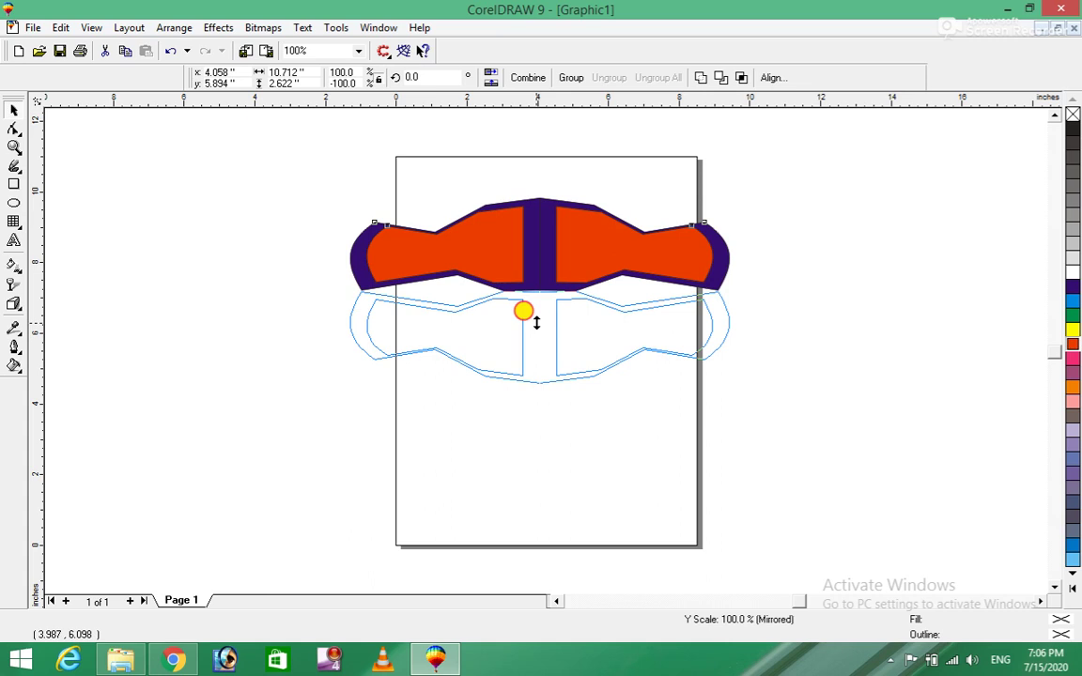
right_click(536, 315)
left_click_drag(536, 322, 536, 318)
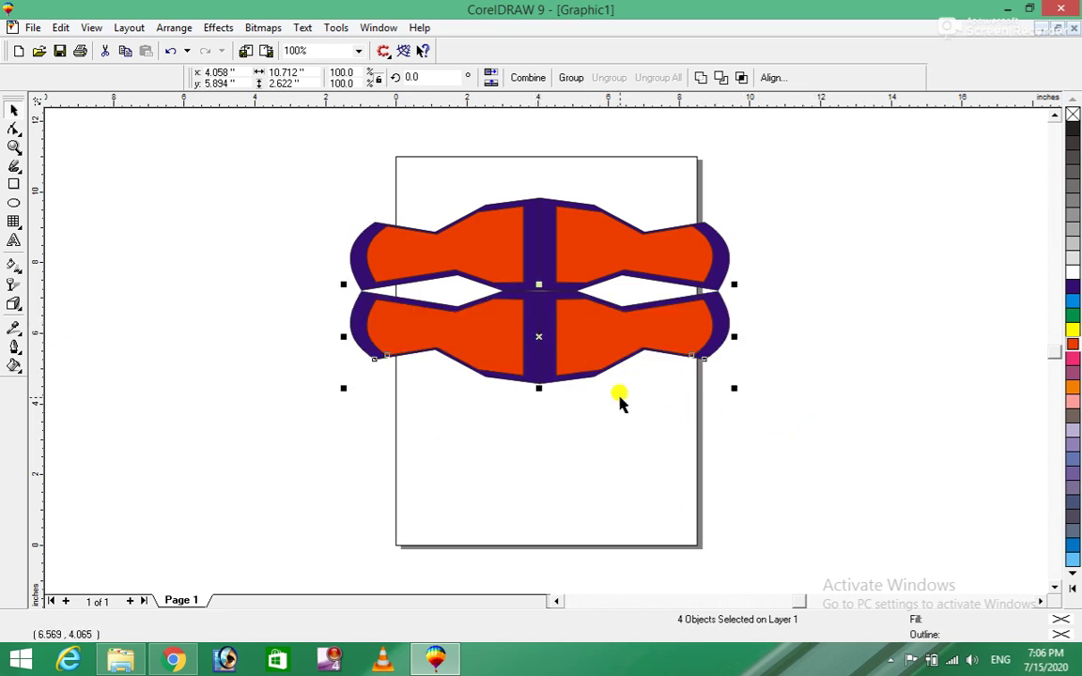
left_click(807, 396)
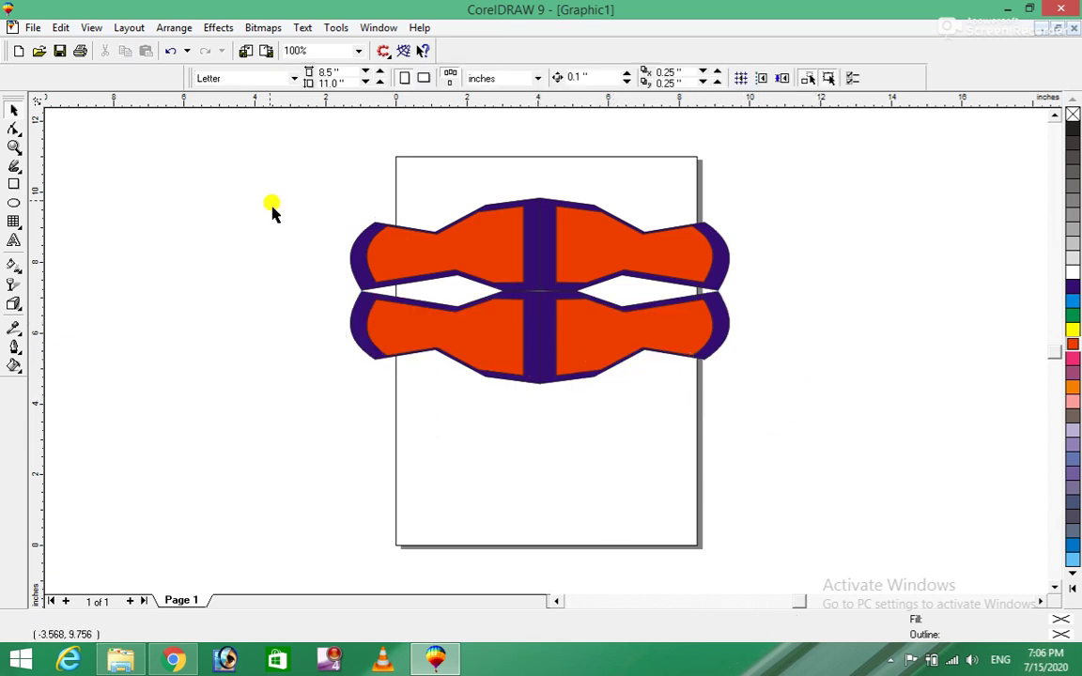
Select all eight shapes, create a copy rotated to 315 degrees about their center, and repeat the rotated duplication twice to form a flower.
left_click_drag(260, 128, 843, 448)
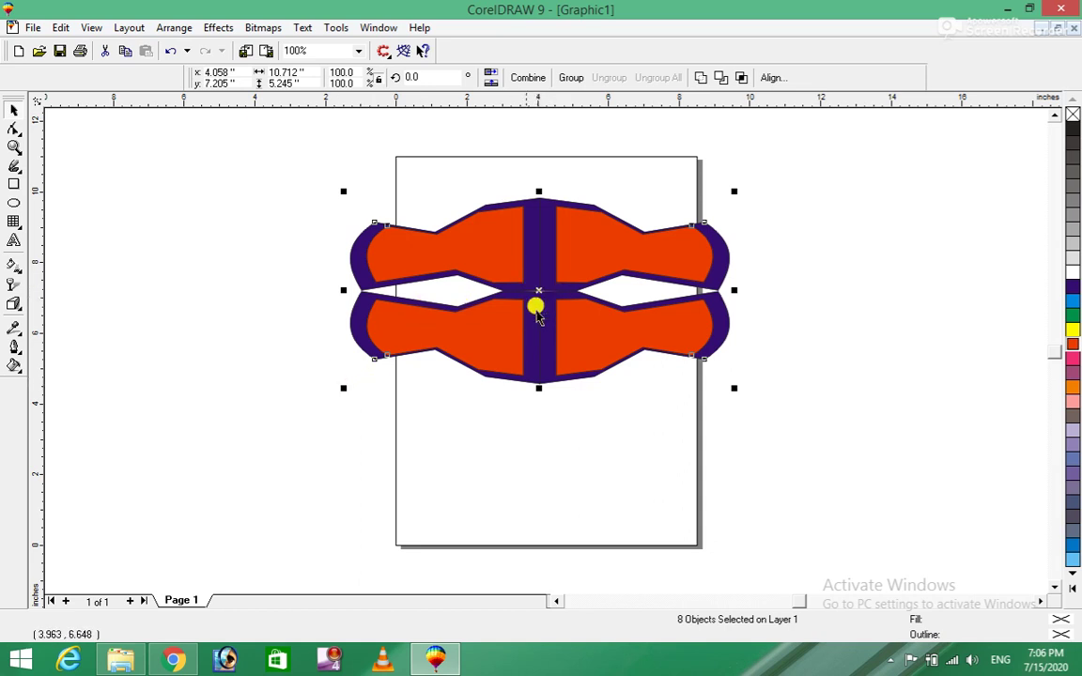
left_click(526, 284)
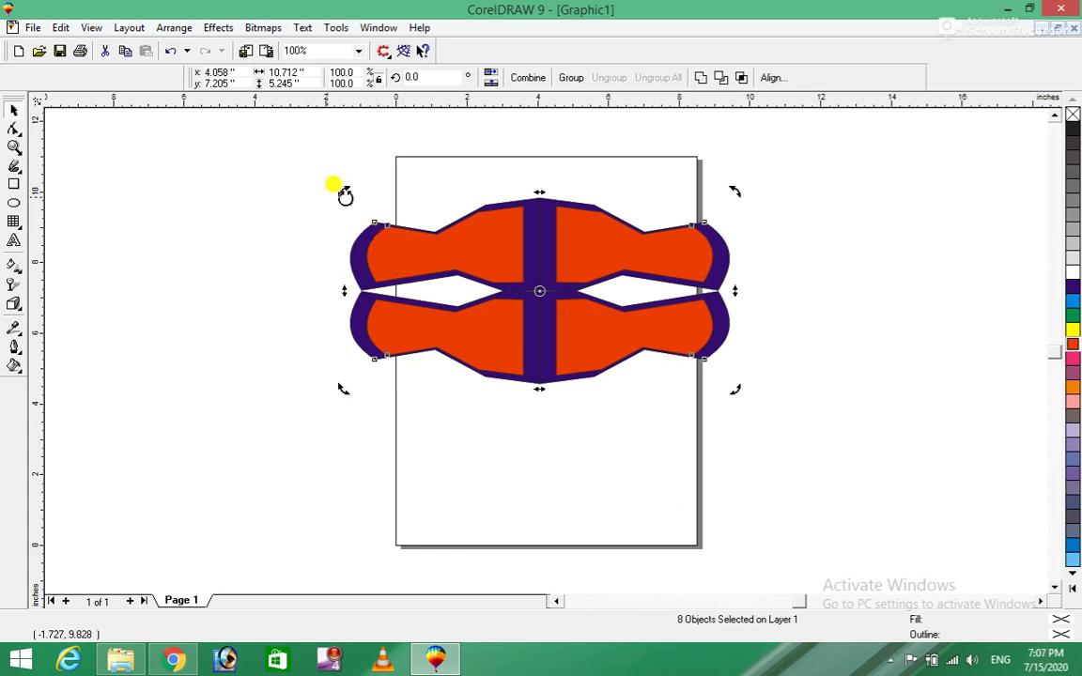
left_click_drag(340, 192, 510, 138)
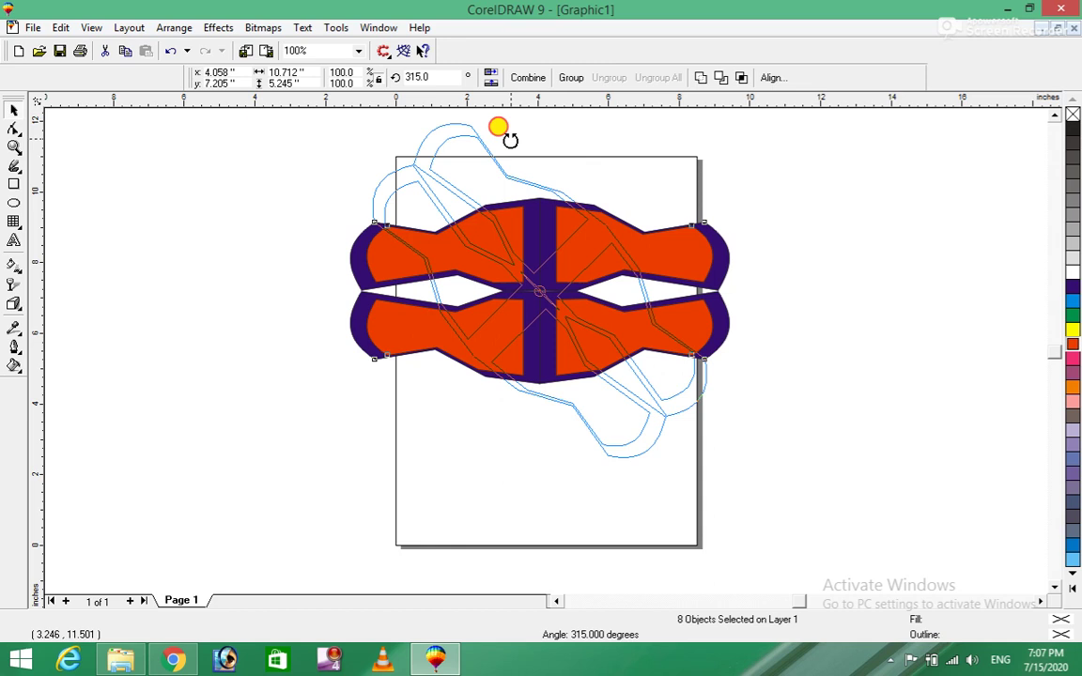
left_click_drag(509, 139, 511, 140)
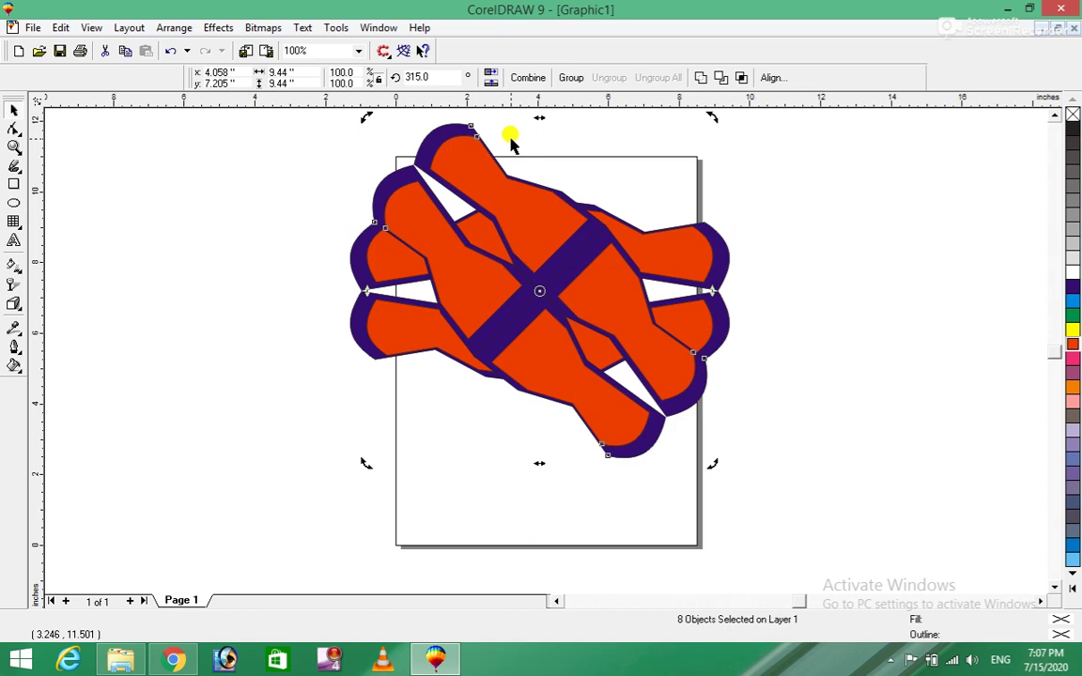
key("ctrl+r")
key("ctrl+r")
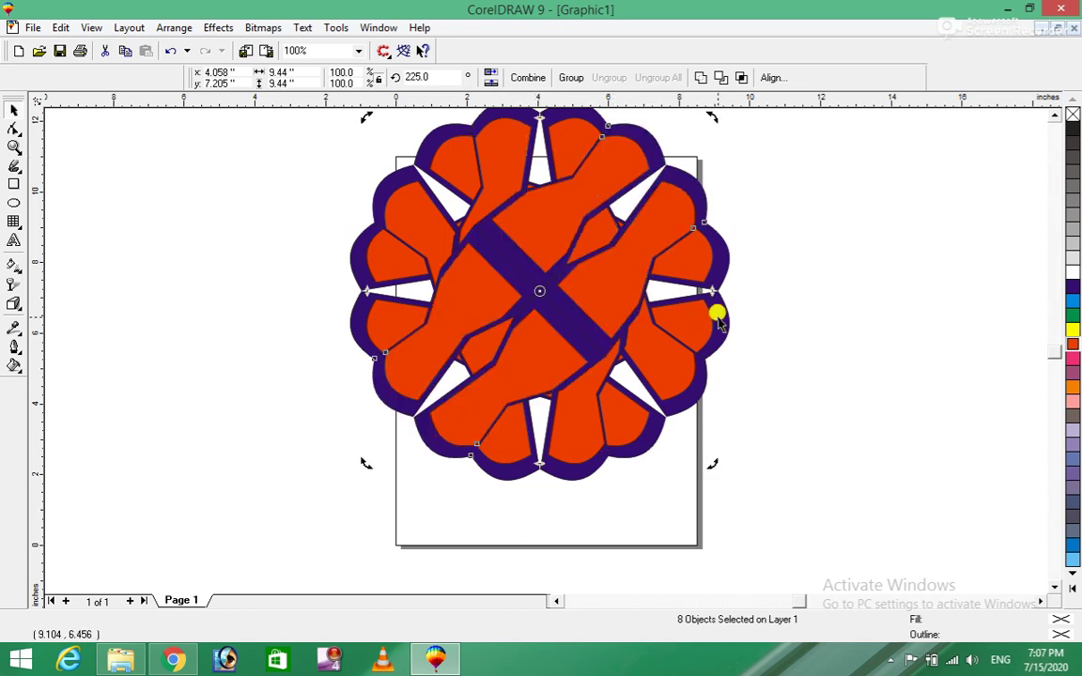
left_click(1055, 116)
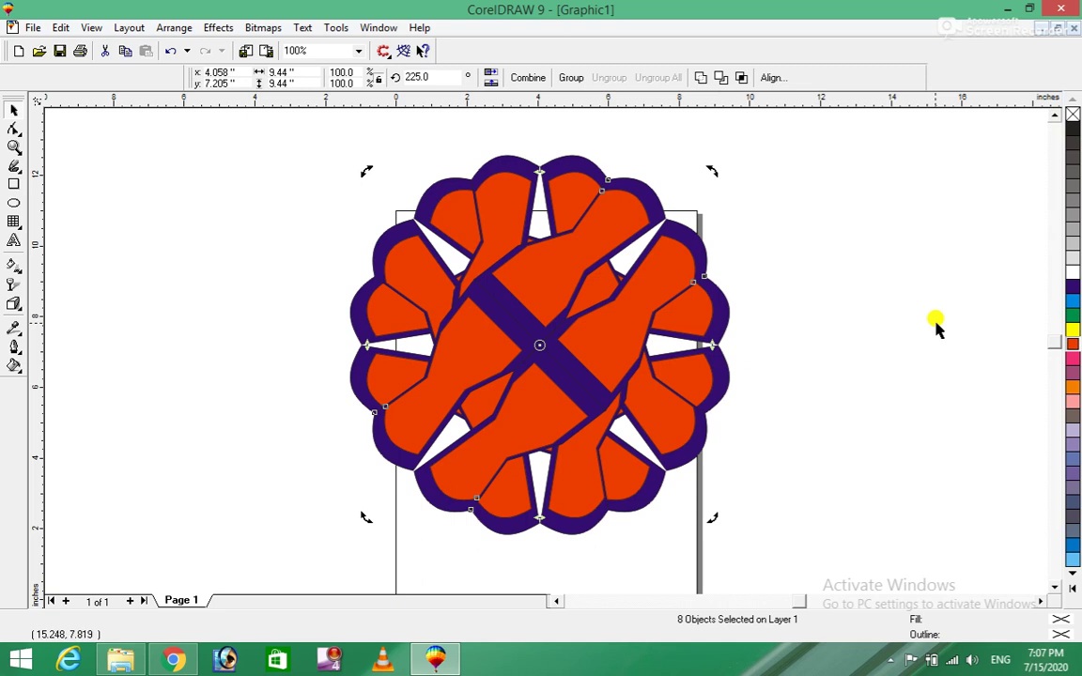
Draw a rectangle about 4.64 by 5.48 inches left of the flower and convert it to curves with the Shape tool active.
left_click(13, 183)
left_click_drag(104, 210, 269, 406)
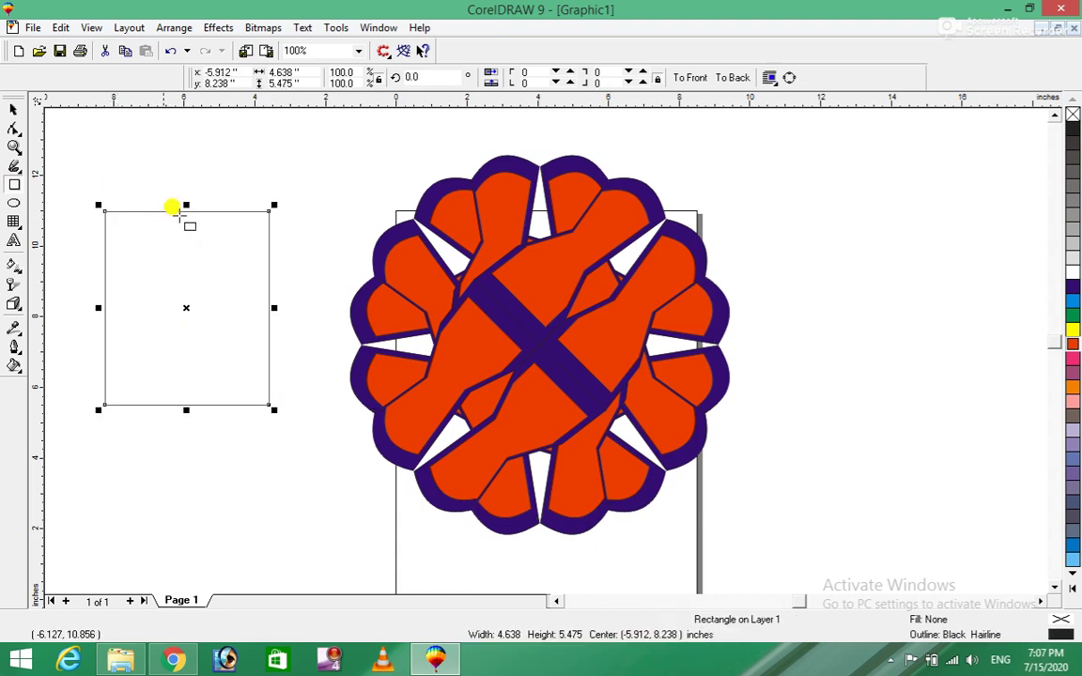
left_click(13, 129)
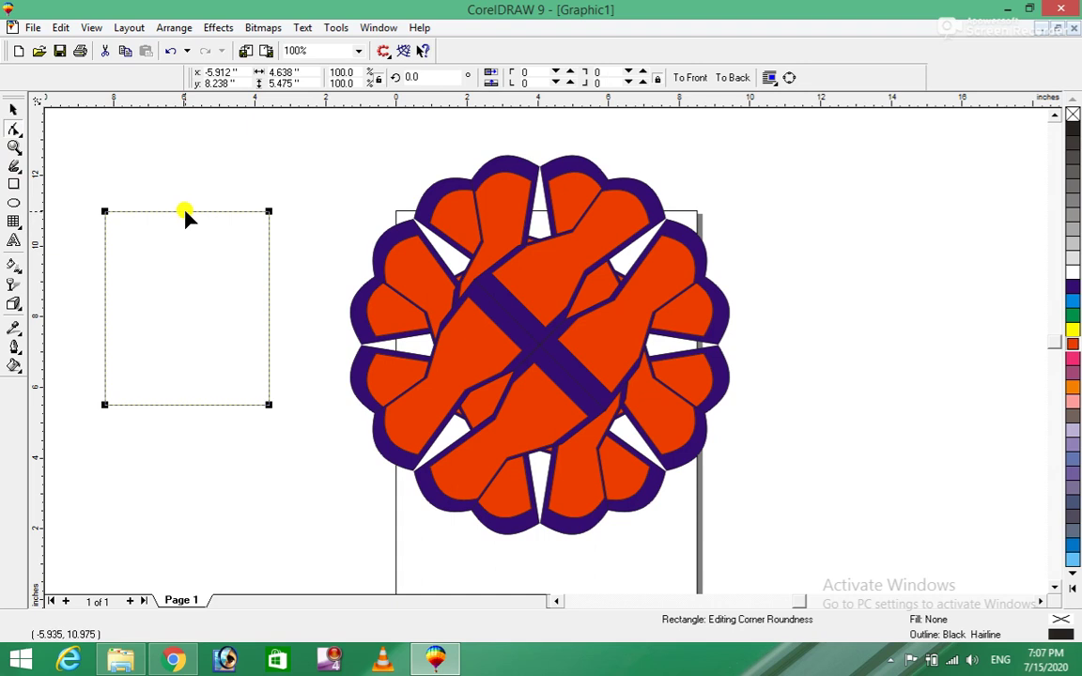
right_click(186, 216)
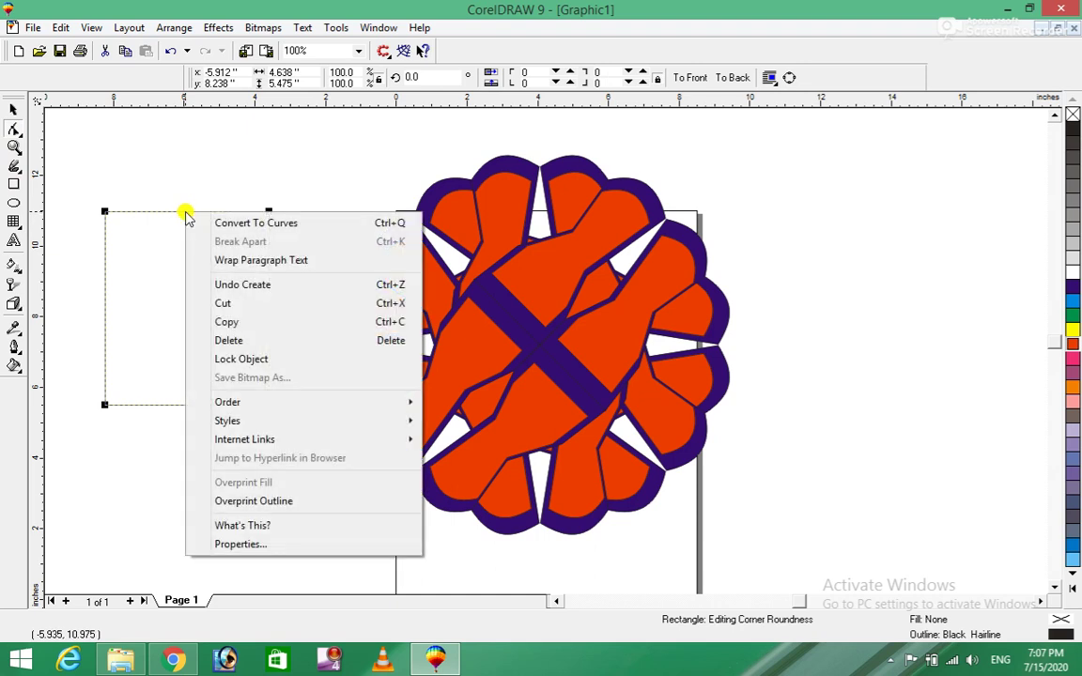
left_click(235, 222)
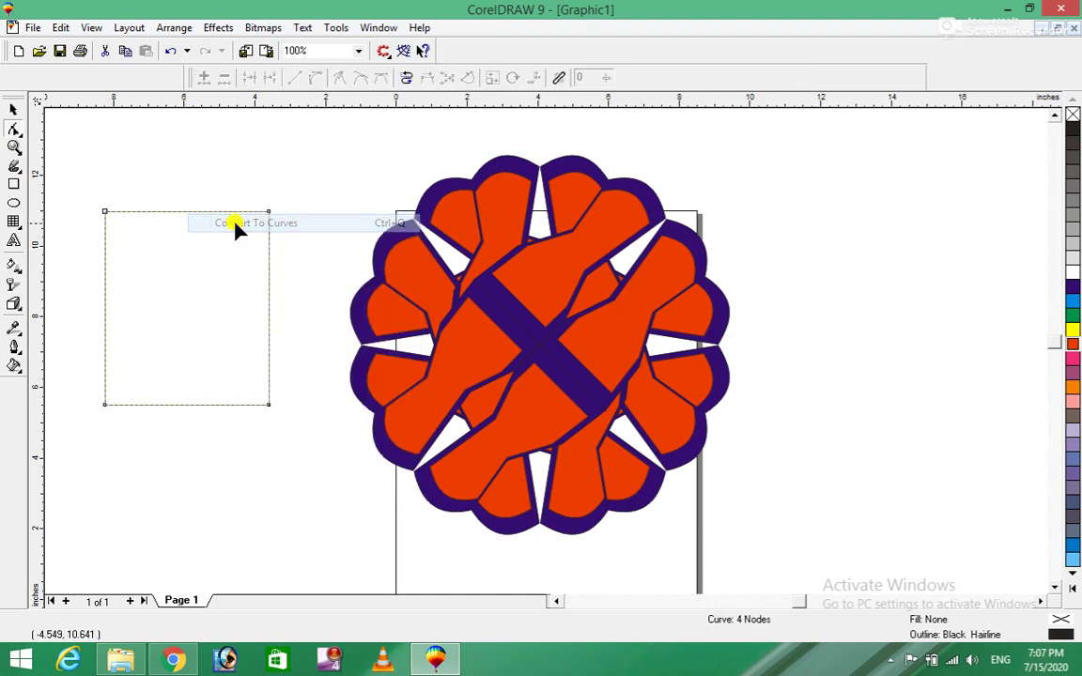
Convert the rectangle's top edge to a curve and bow it inward by about 1 inch.
left_click(181, 215)
right_click(181, 215)
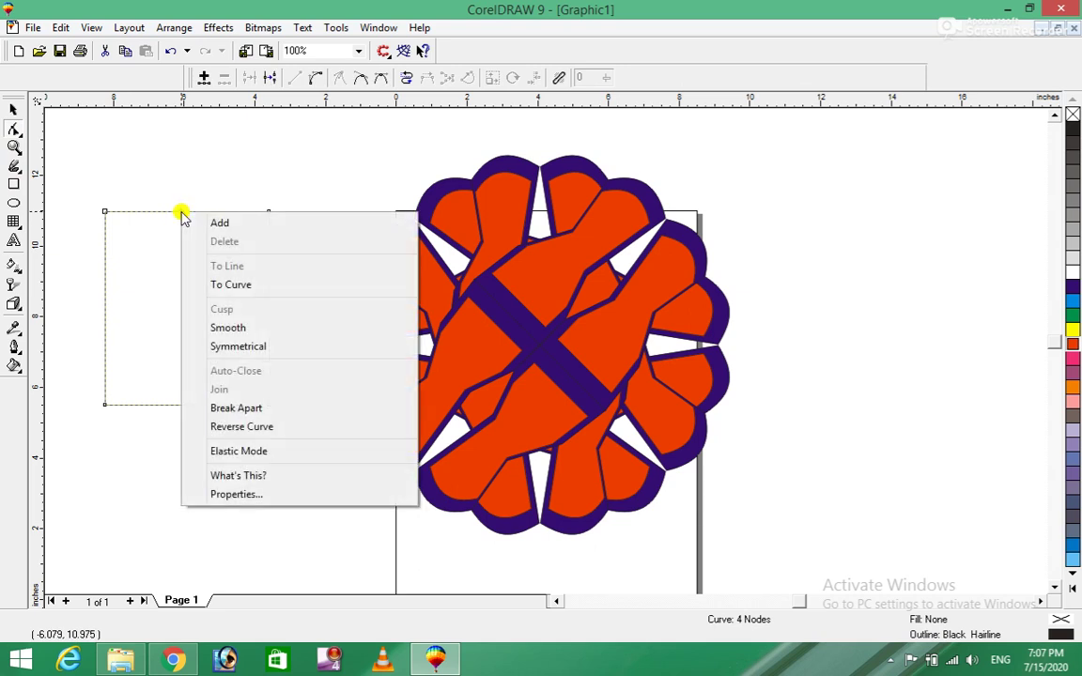
left_click(226, 291)
left_click_drag(176, 214, 180, 255)
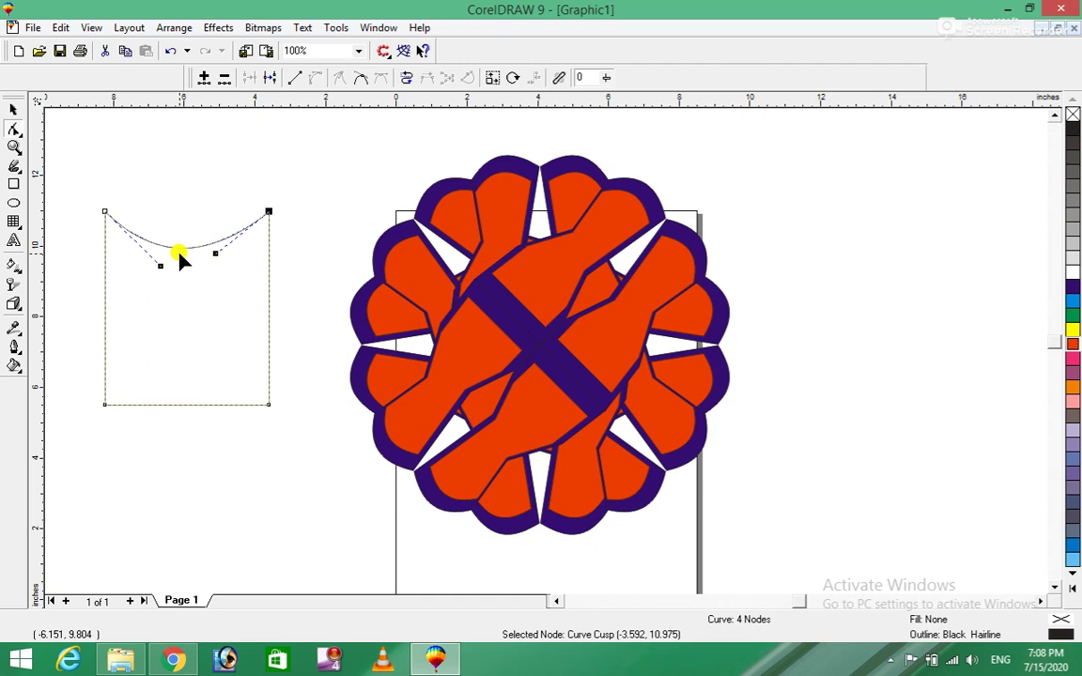
Convert the segment at the shape's lower-left node to a curve and move that node inward to about (-7.13, 7.25).
right_click(105, 404)
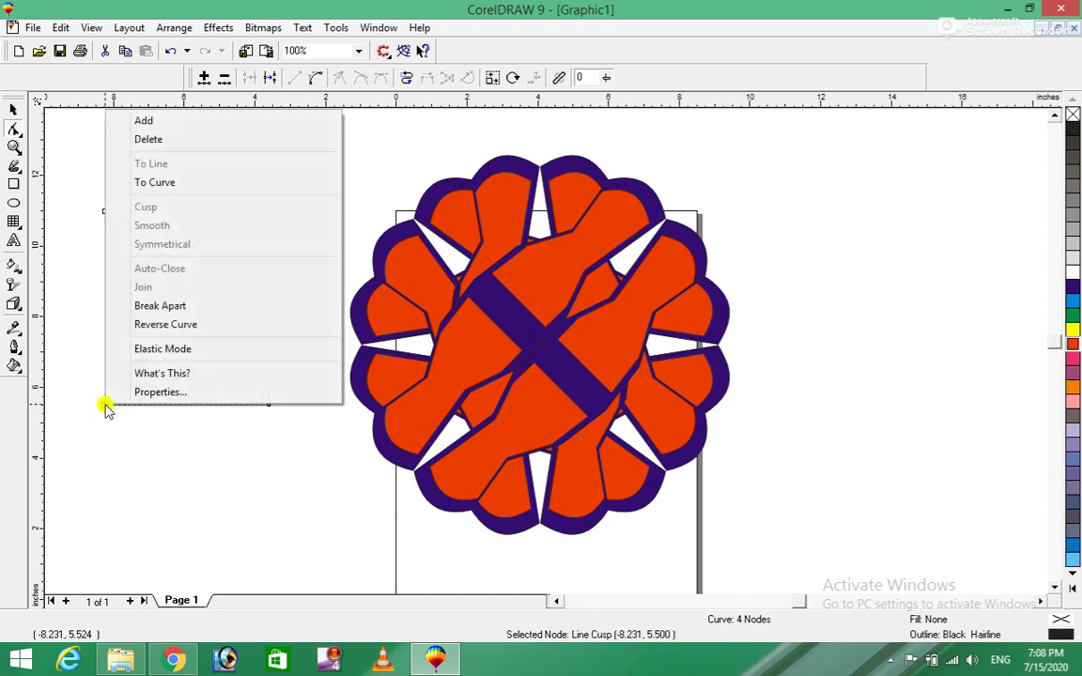
left_click(150, 181)
right_click(106, 406)
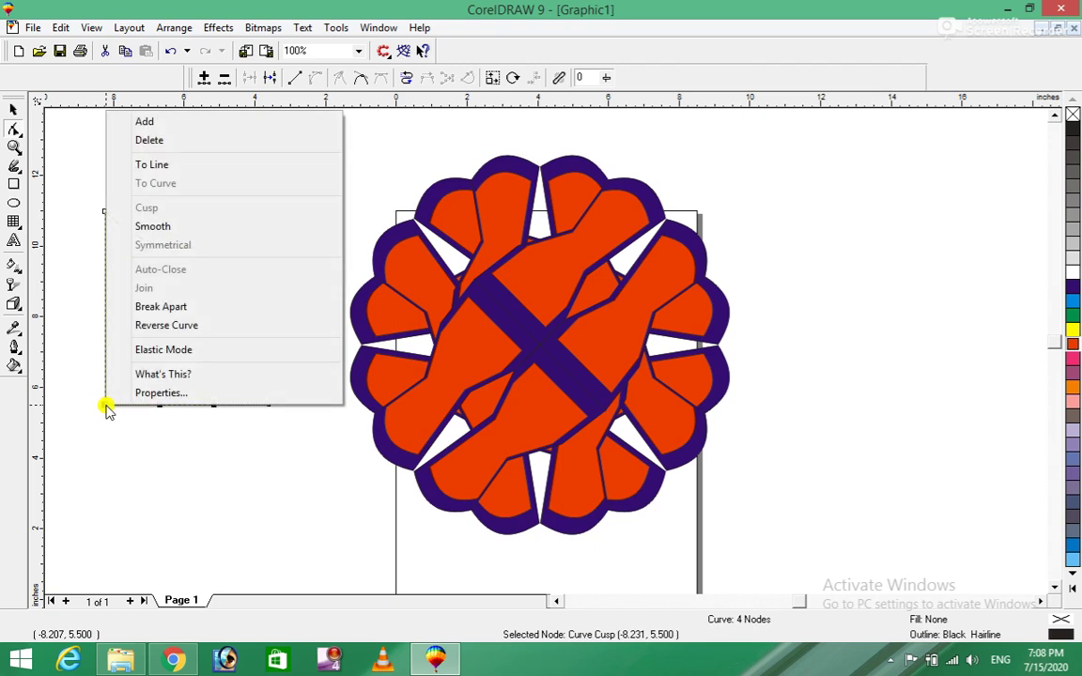
left_click(111, 409)
left_click_drag(106, 407, 335, 207)
left_click_drag(158, 341, 145, 348)
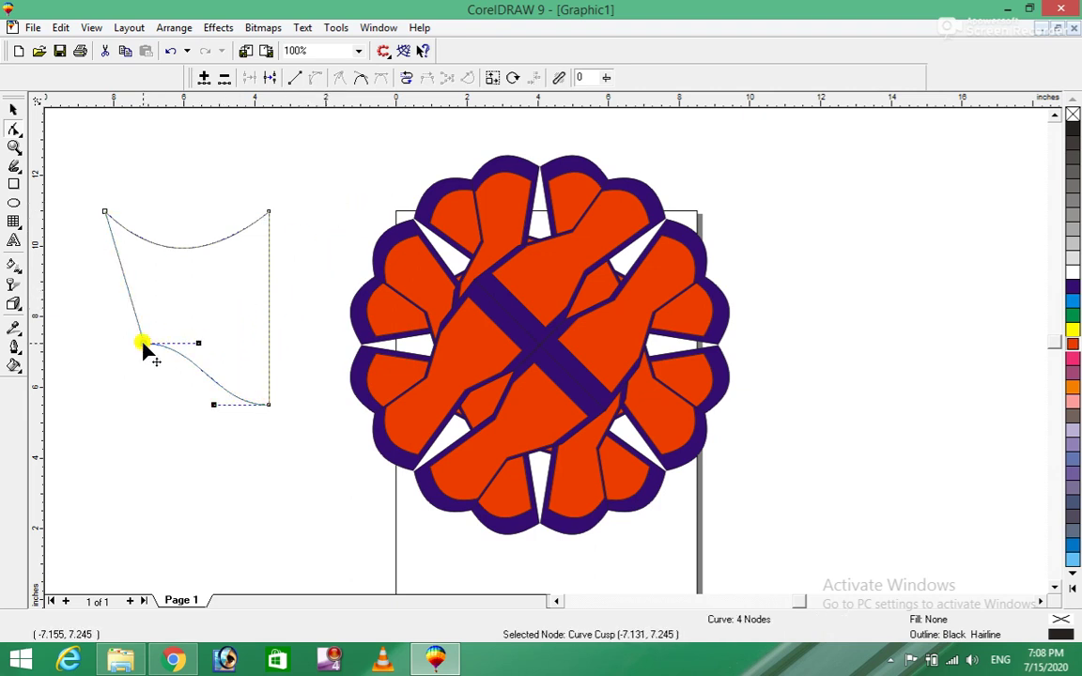
Undo the node and curve edits and the rectangle itself, leaving only the flower on the drawing.
key("ctrl+z")
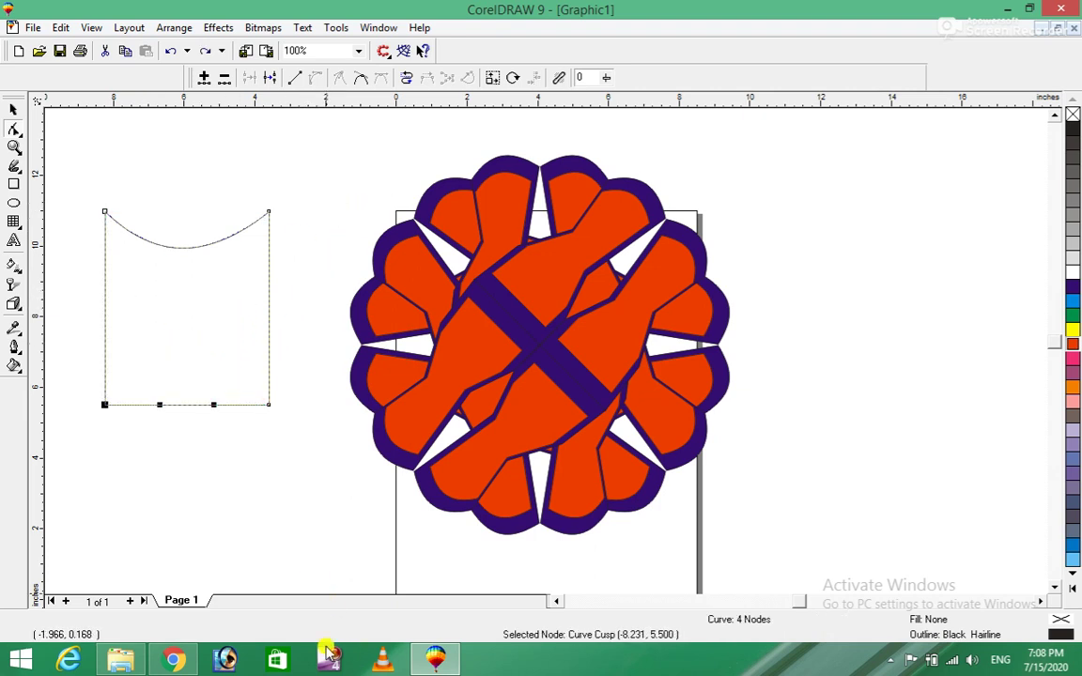
key("ctrl+z")
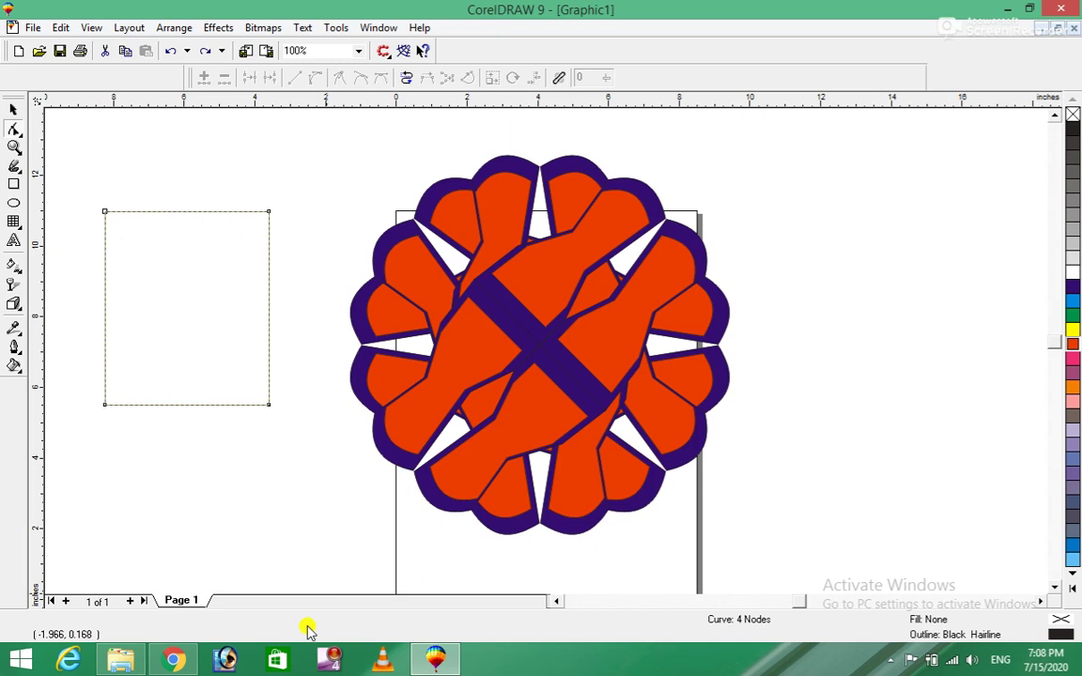
key("ctrl+z")
key("ctrl+z")
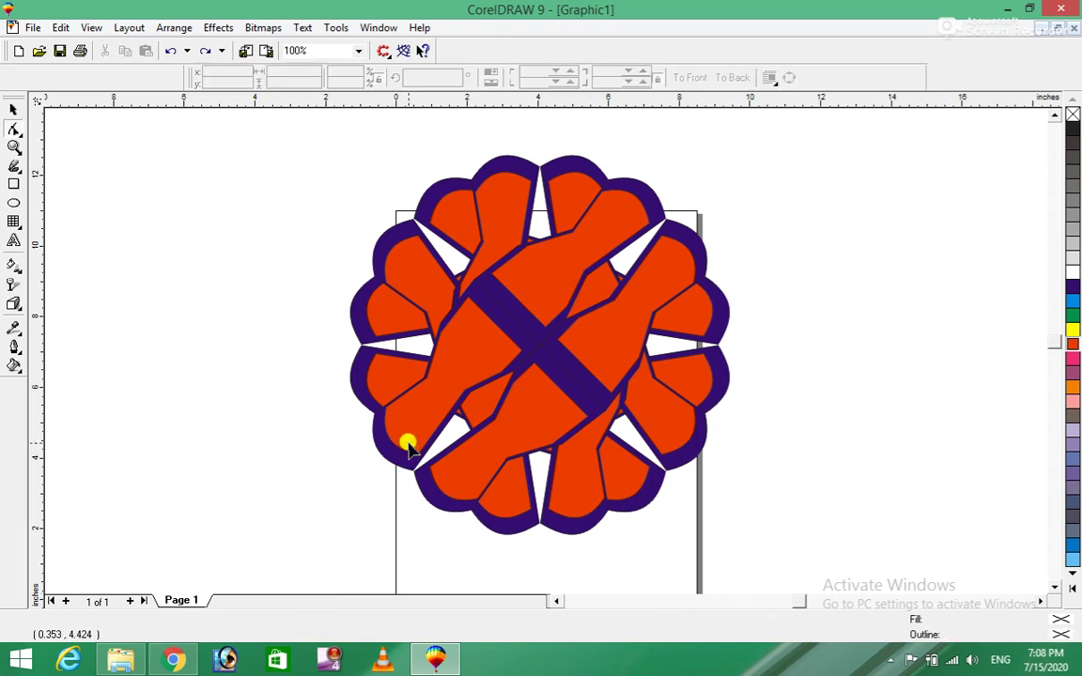
Open the set of related editing tools grouped with the Shape tool.
left_click(17, 131)
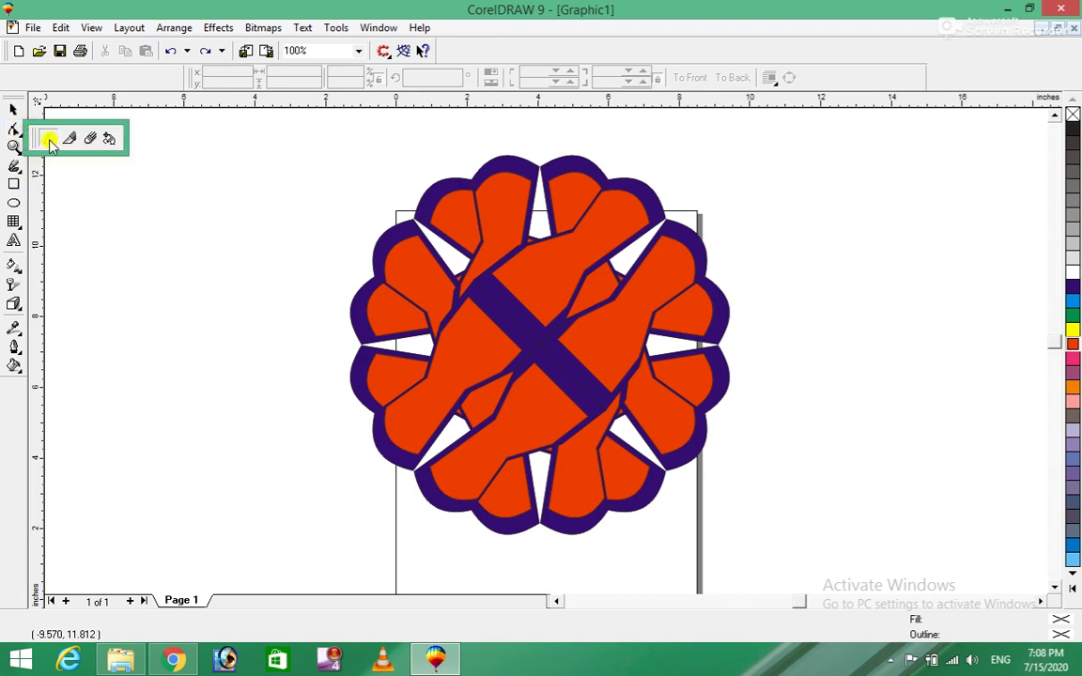